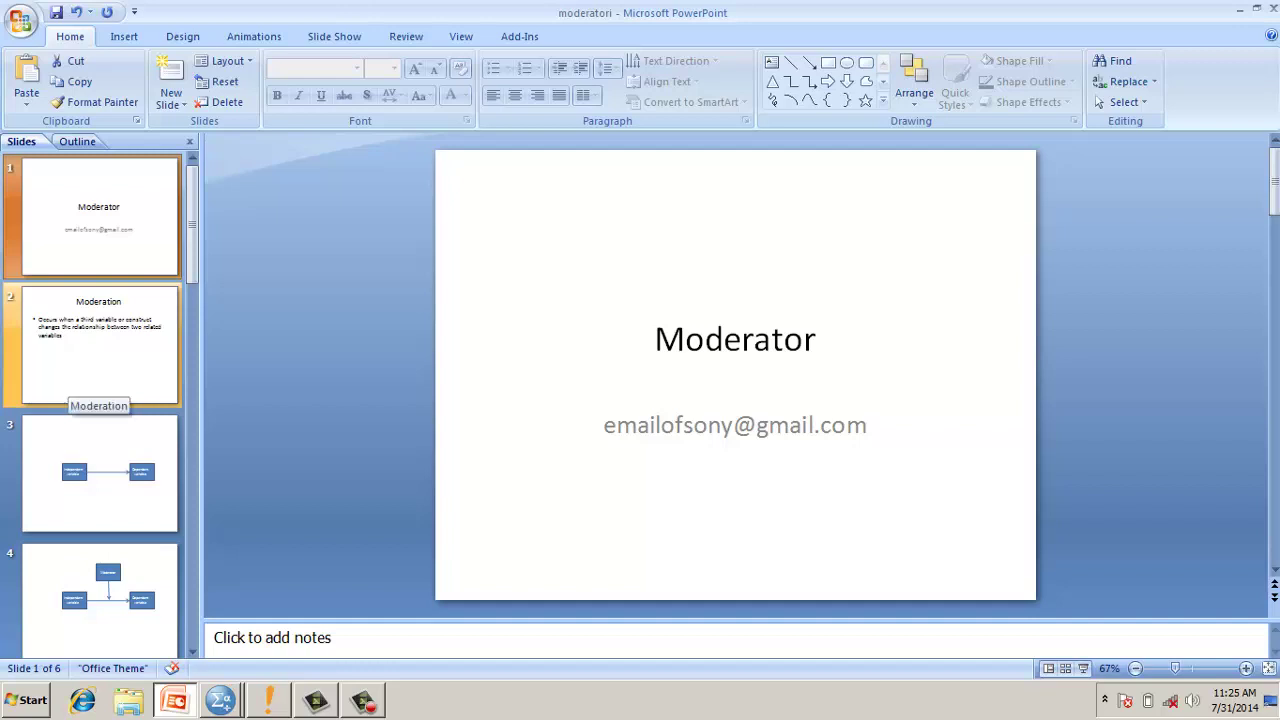
Review the slides defining moderation and diagramming the independent, dependent and moderator variables.
left_click(99, 345)
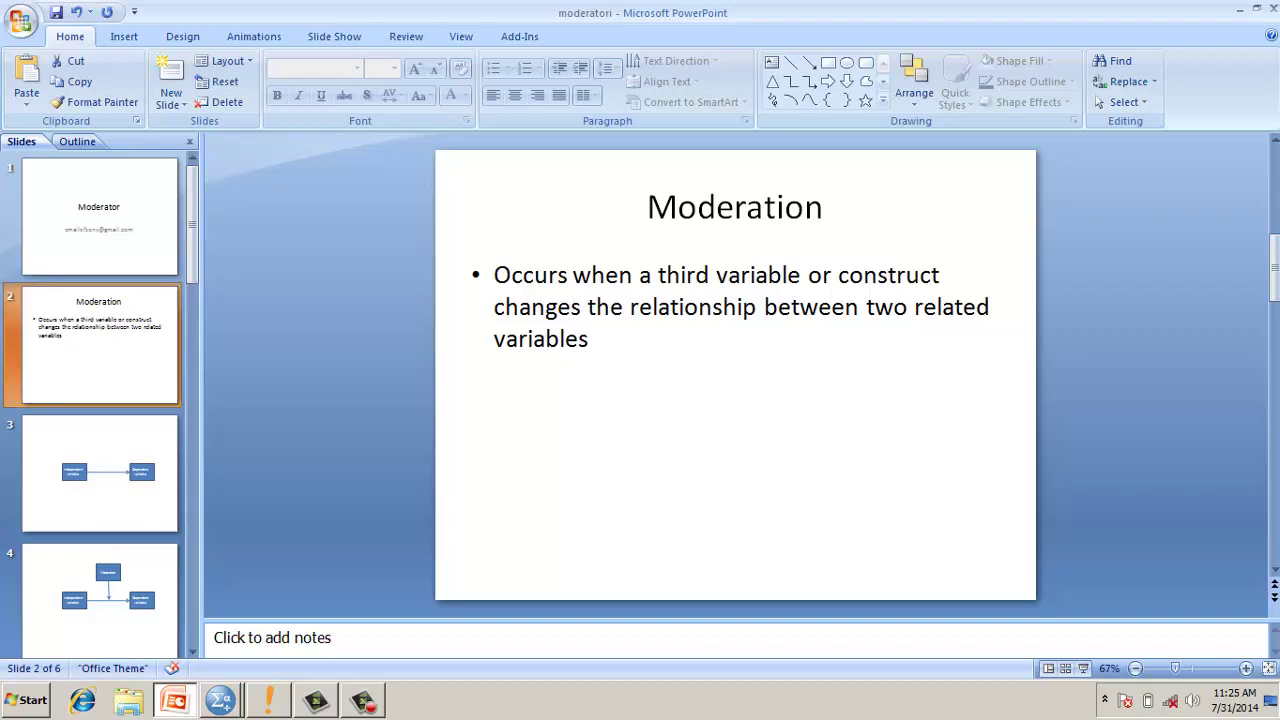
left_click(99, 472)
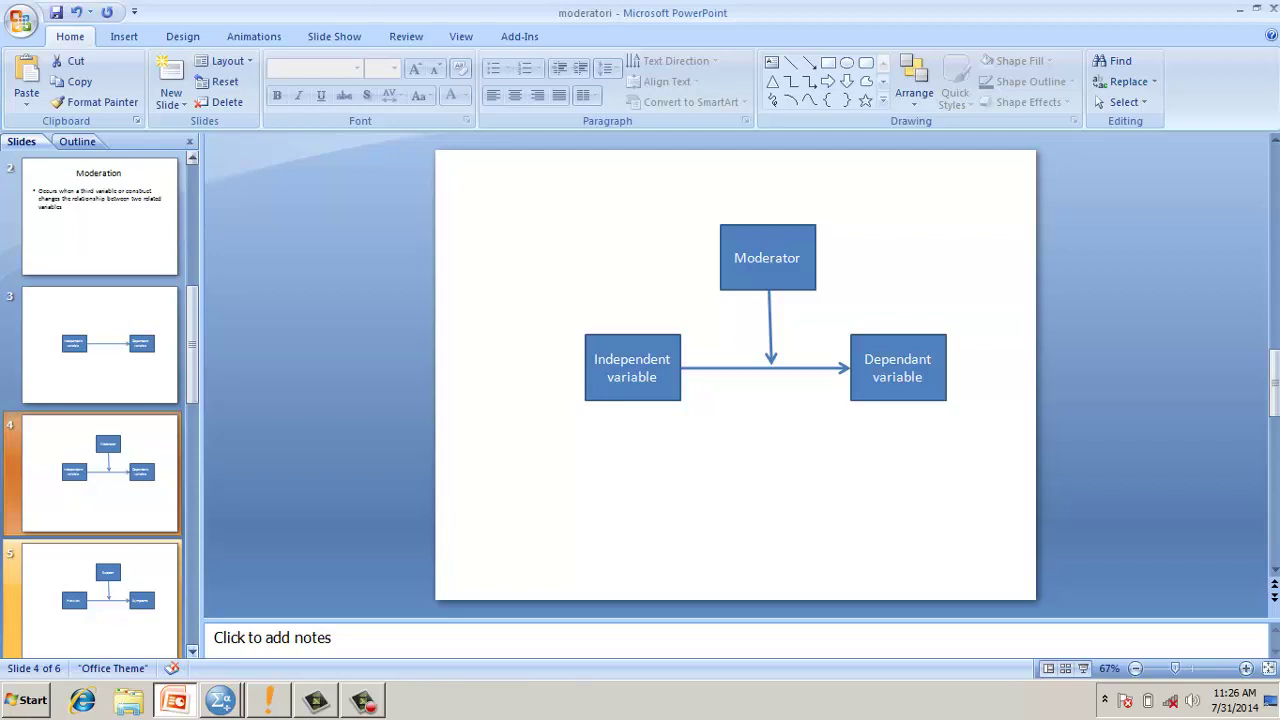
scroll(112, 610, "down", 1)
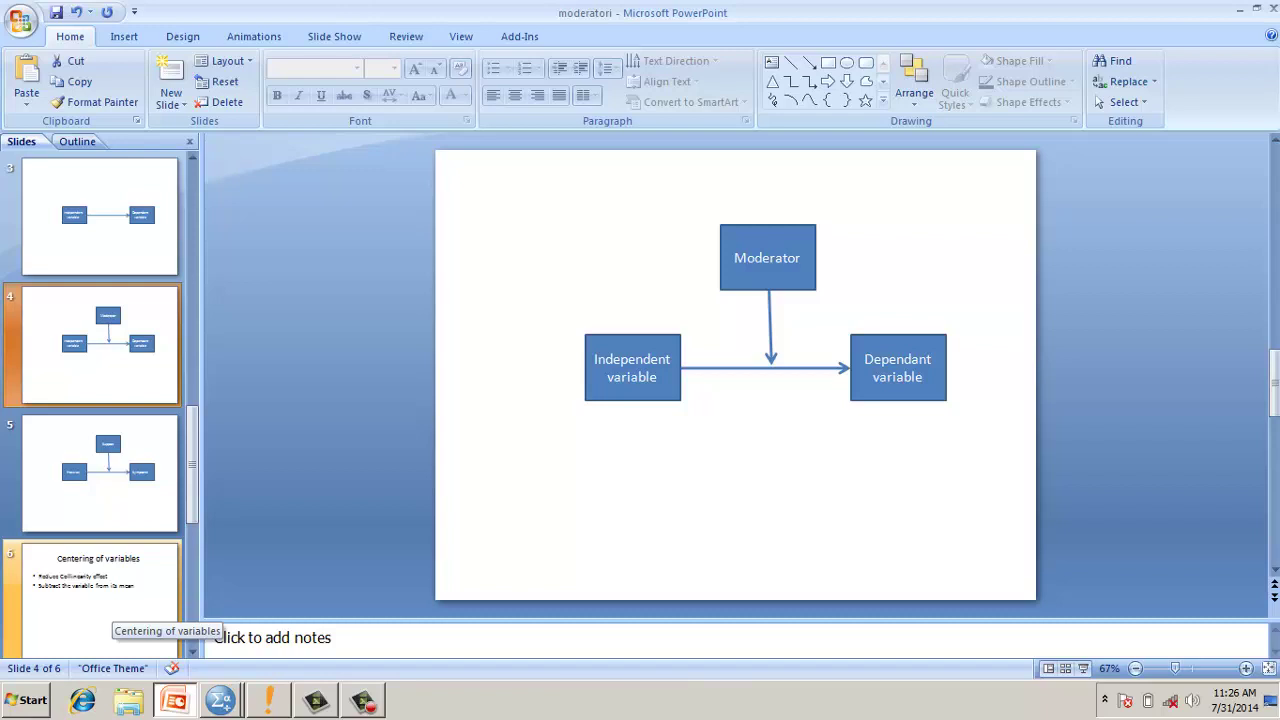
Switch to the Moderating.sav dataset in the SPSS Data Editor and show its variable definitions.
mouse_move(221, 700)
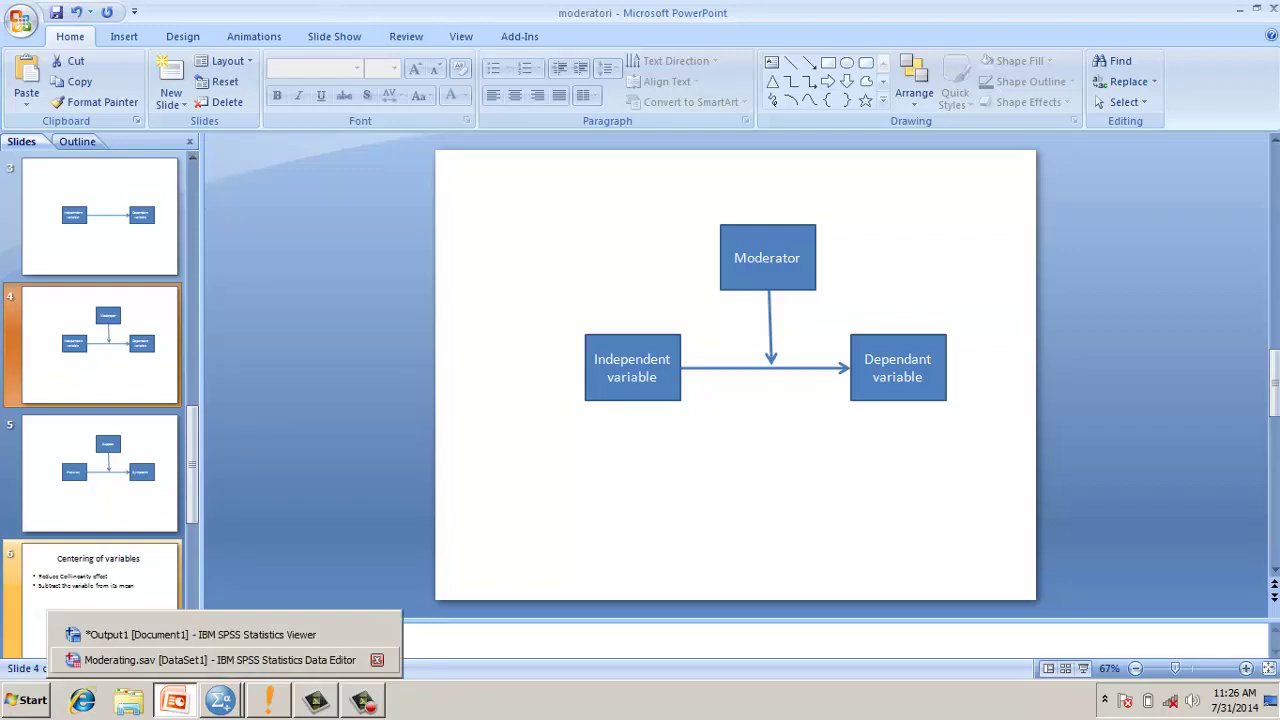
left_click(220, 660)
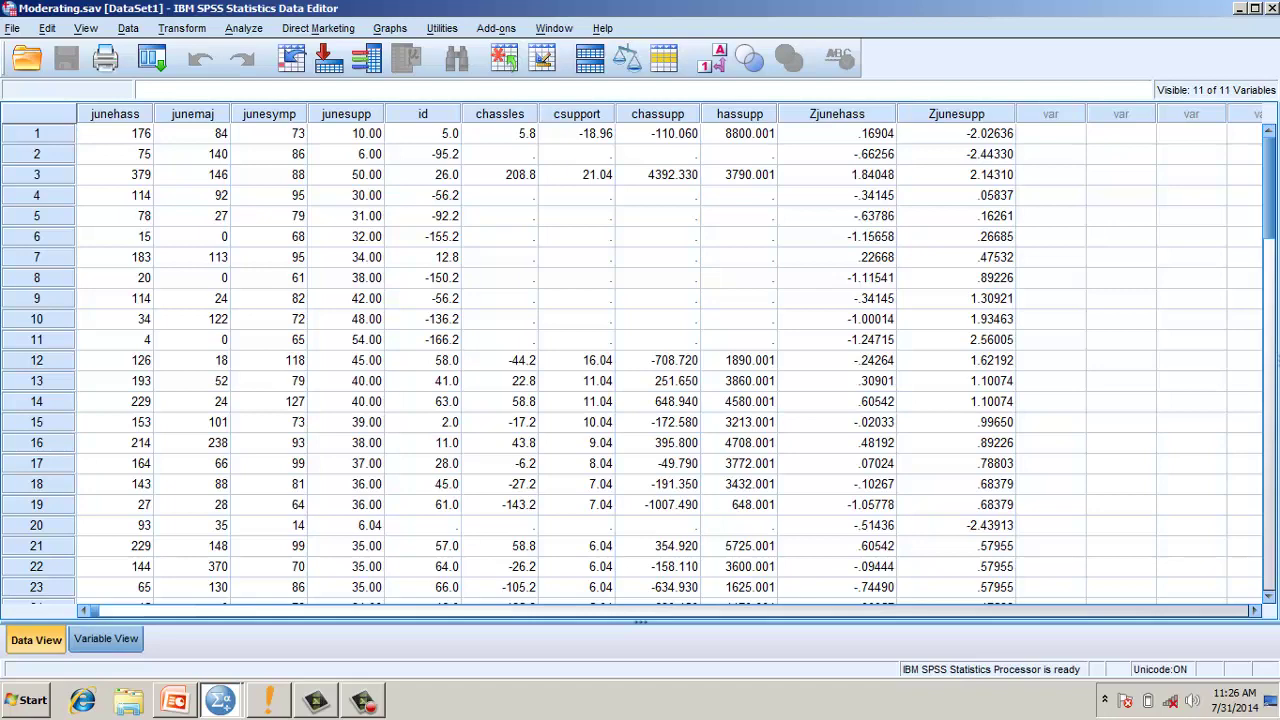
left_click(106, 638)
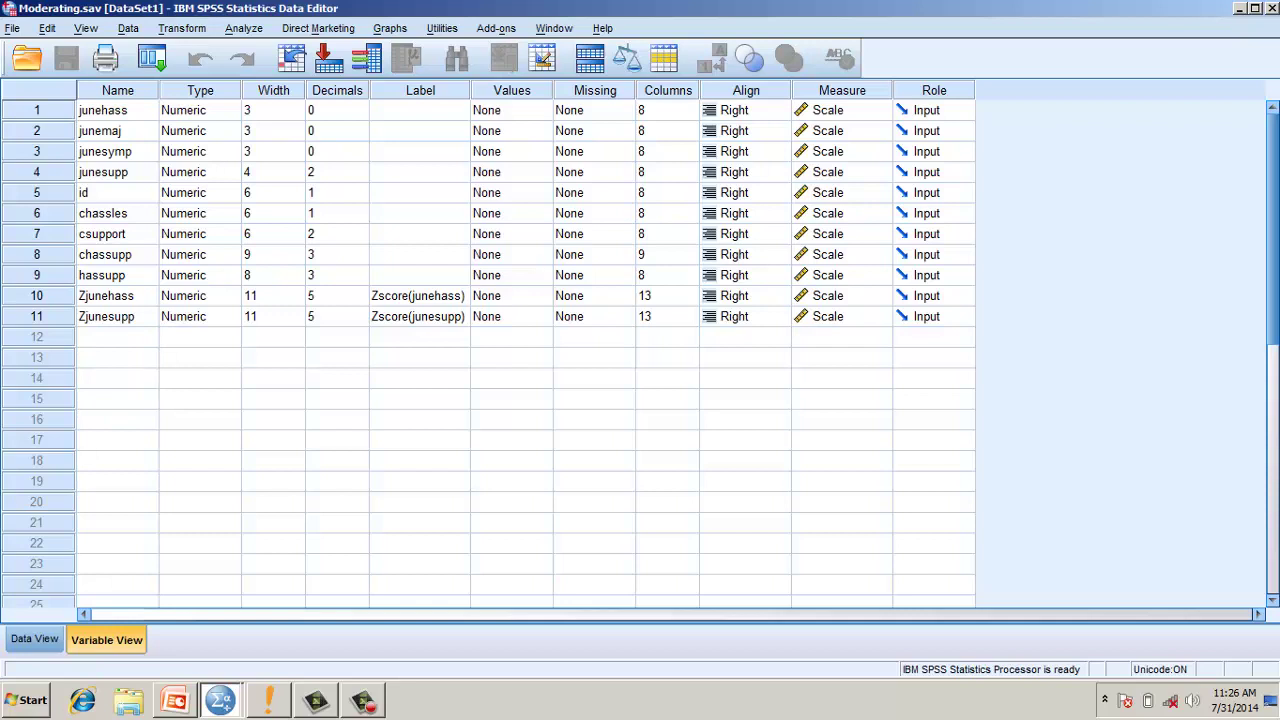
Start a linear regression with junesymp as the dependent variable.
left_click(243, 28)
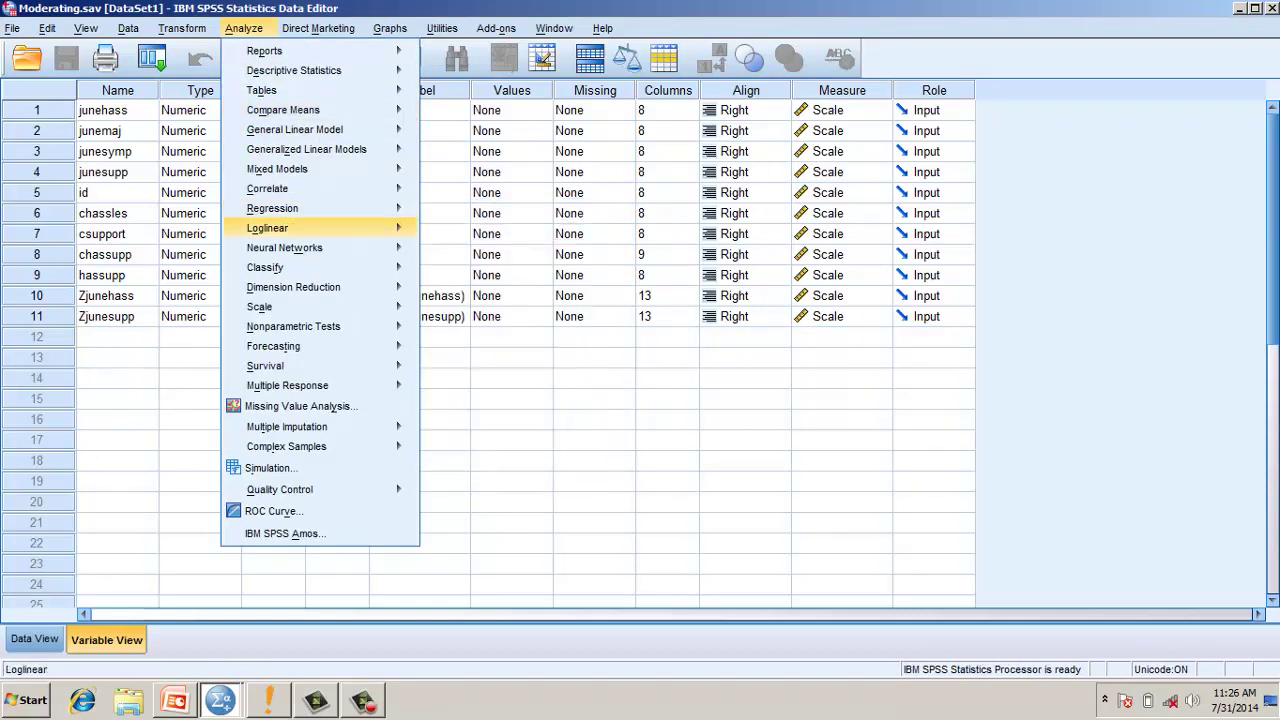
mouse_move(285, 208)
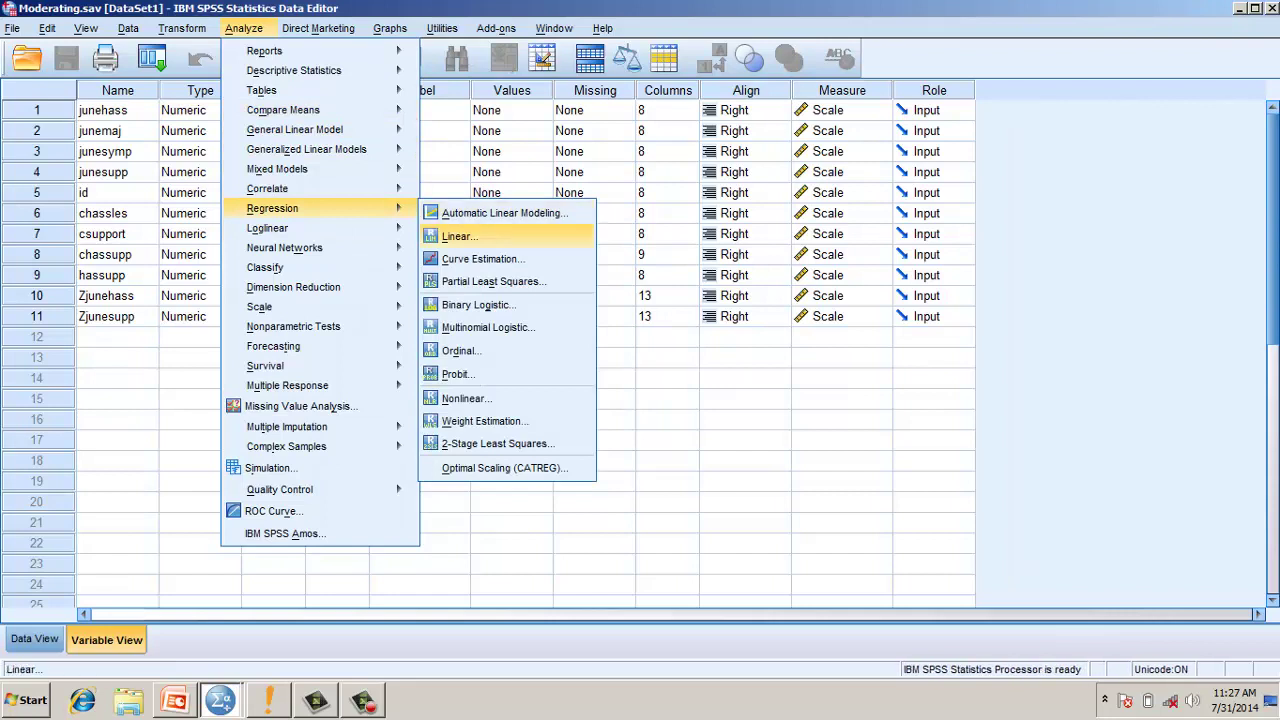
left_click(459, 236)
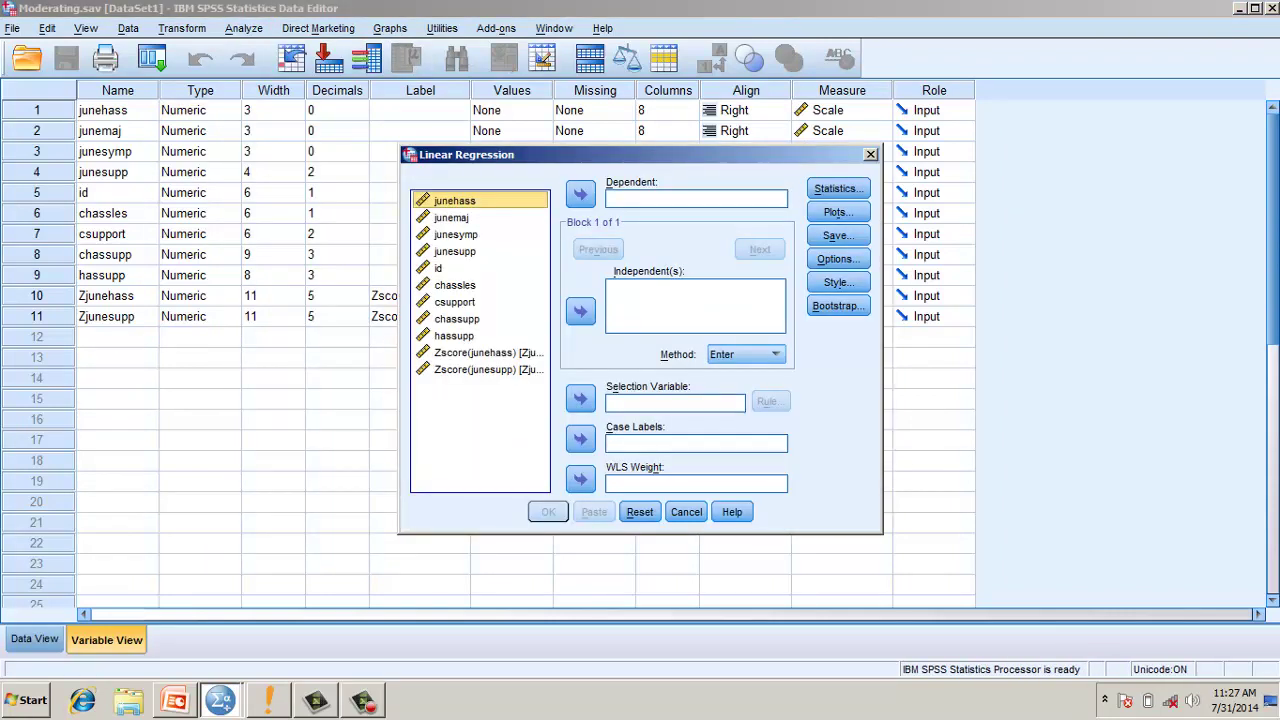
left_click(455, 234)
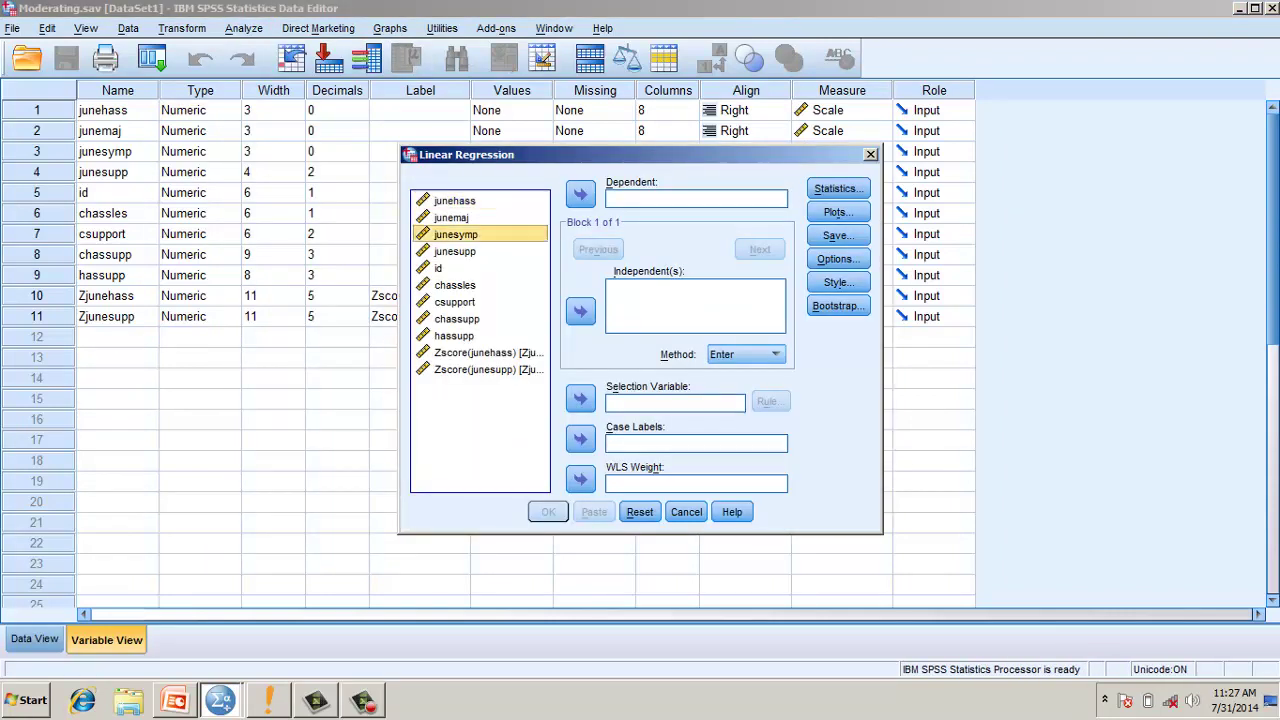
left_click(580, 194)
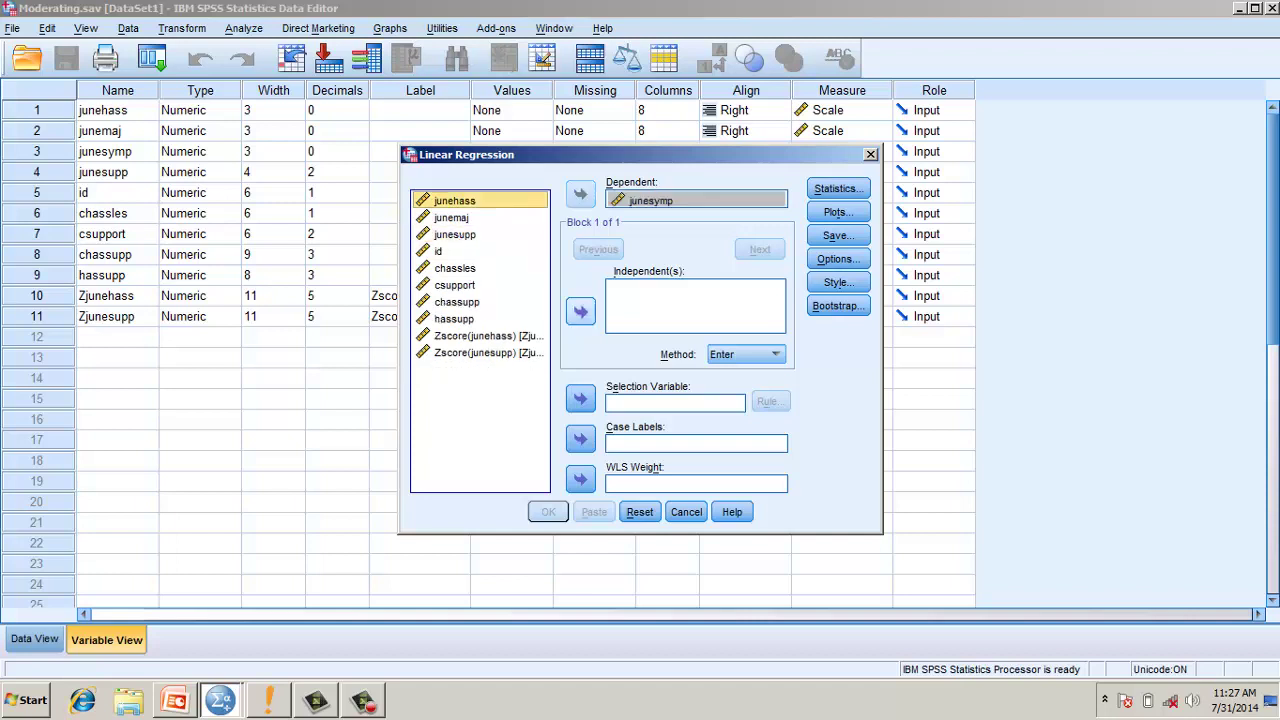
Add junehass and junesupp as the independent variables and run the regression.
left_click(580, 311)
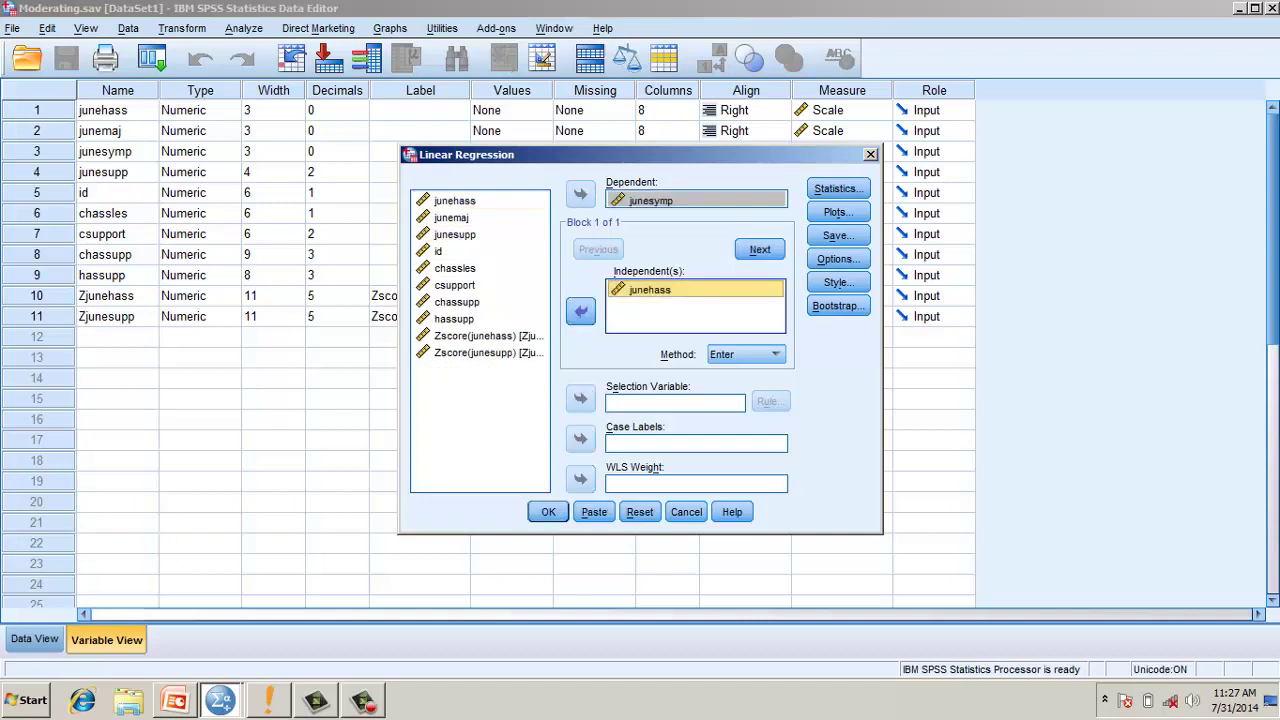
left_click(455, 234)
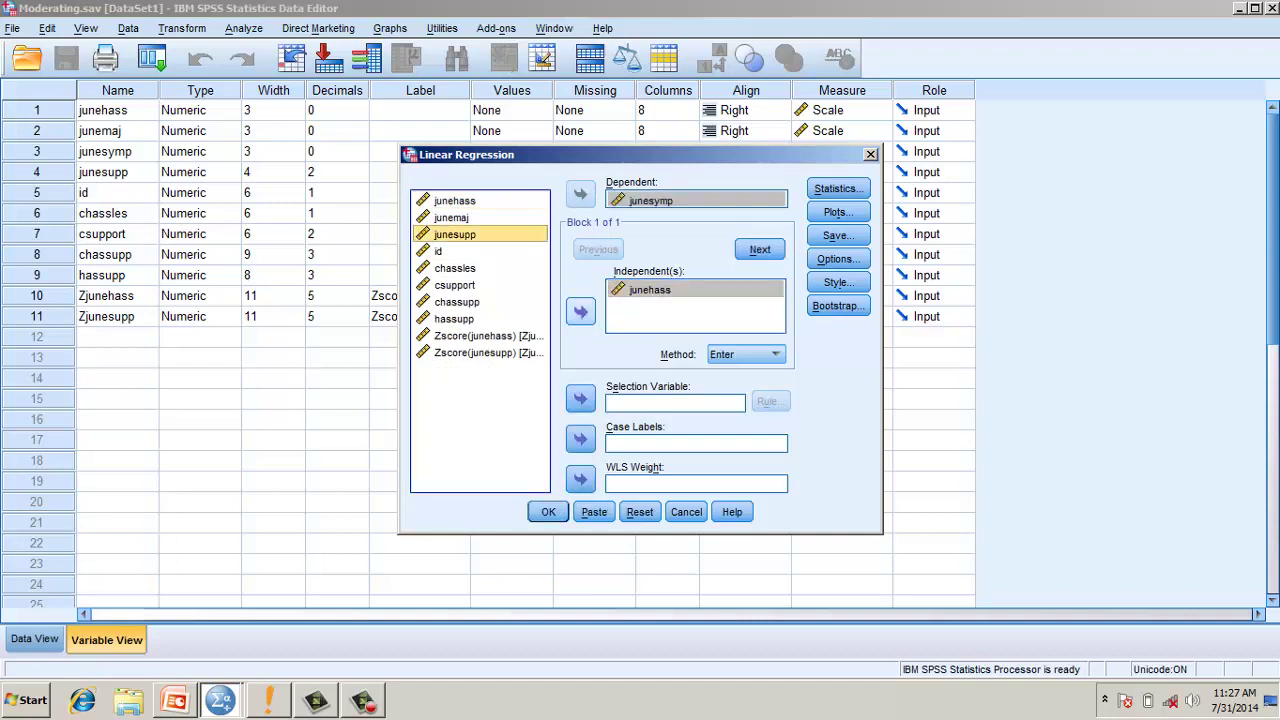
left_click(580, 311)
left_click(548, 511)
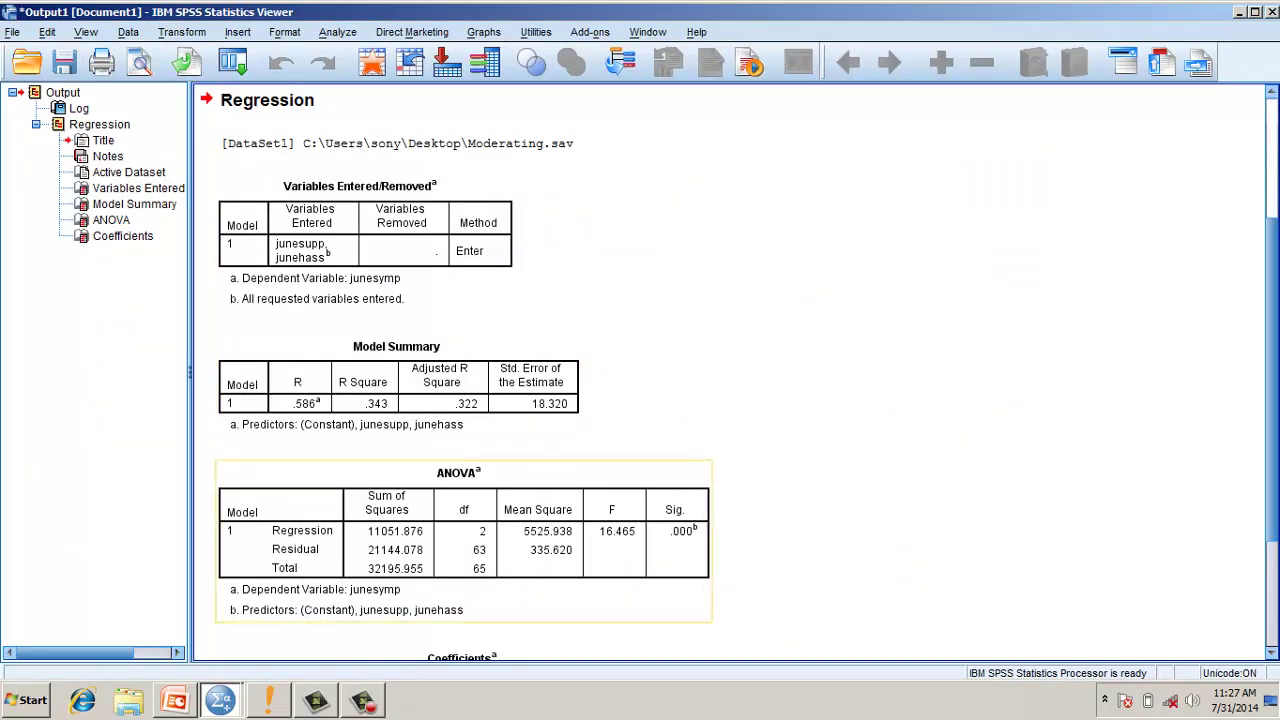
Examine the regression output's Model Summary, ANOVA and Coefficients tables.
left_click(398, 385)
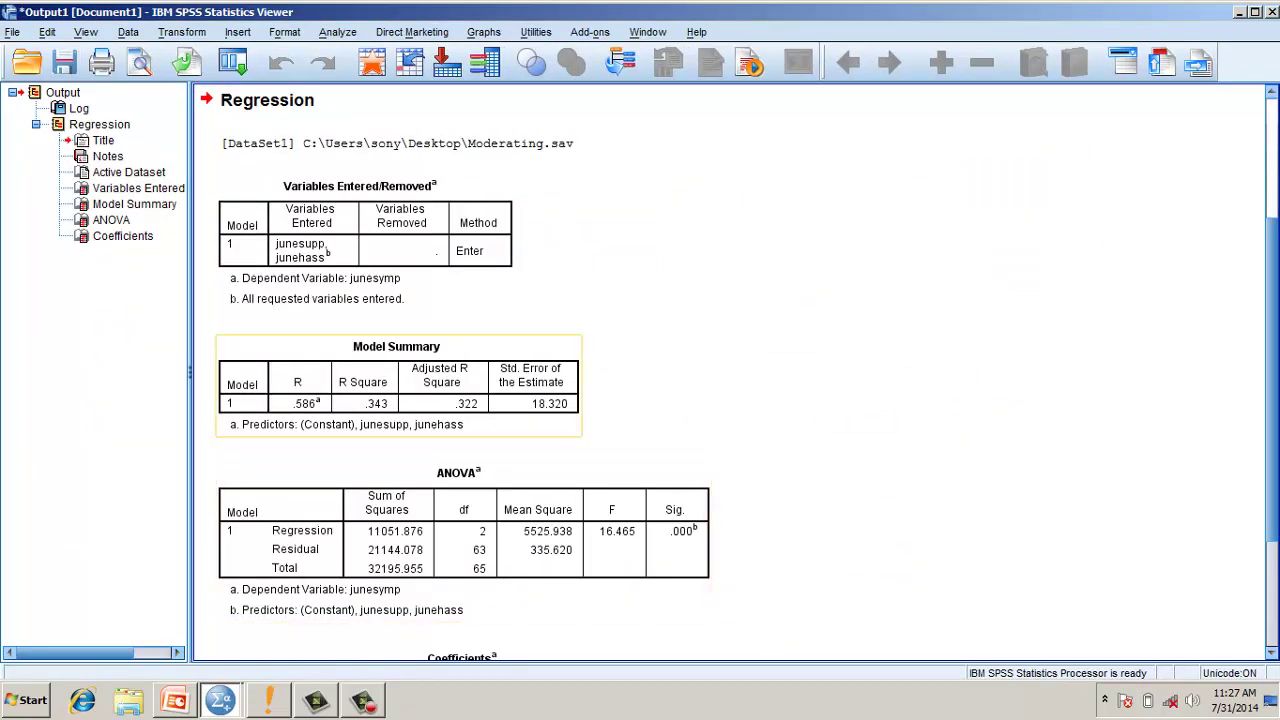
left_click(463, 540)
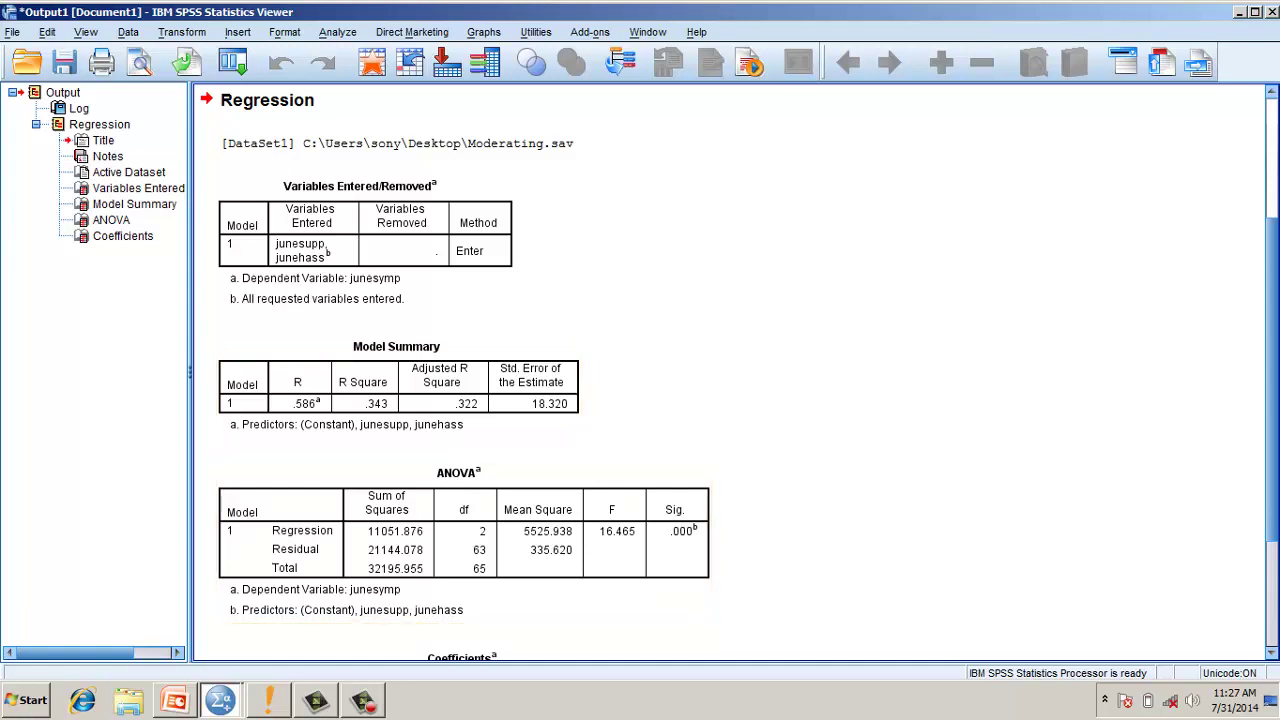
scroll(739, 376, "down", 3)
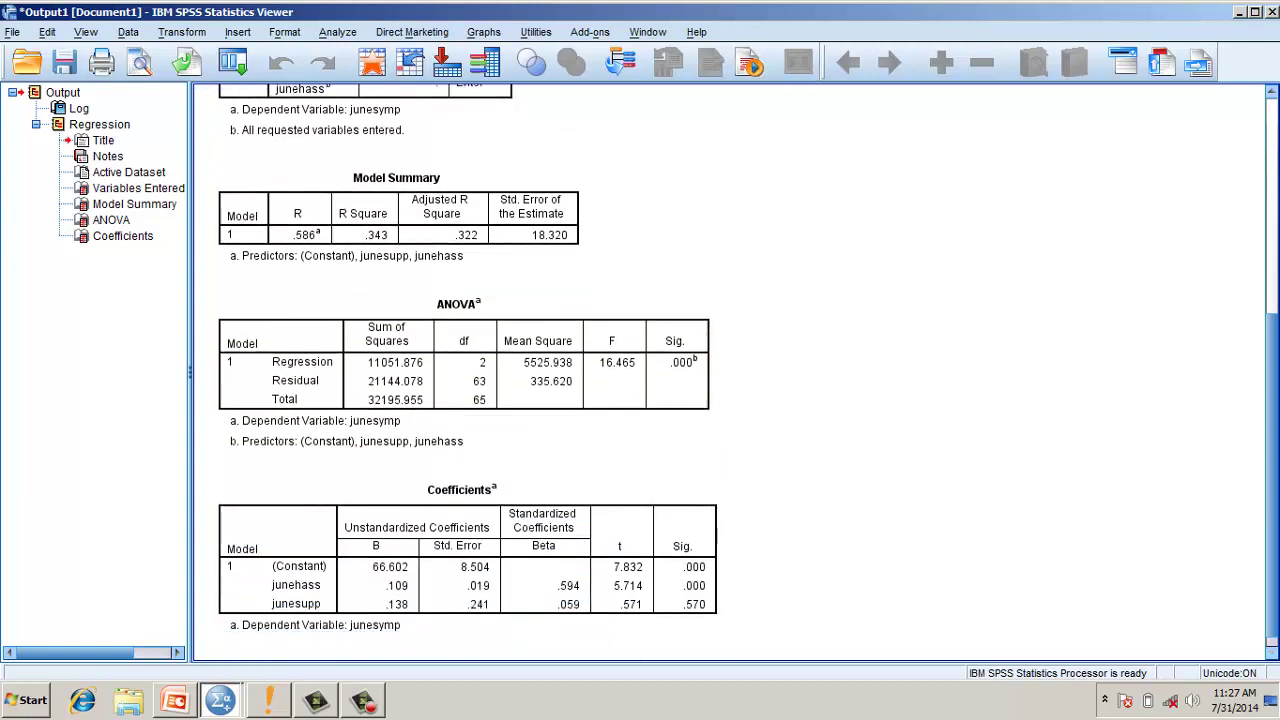
scroll(739, 376, "down", 1)
left_click(467, 555)
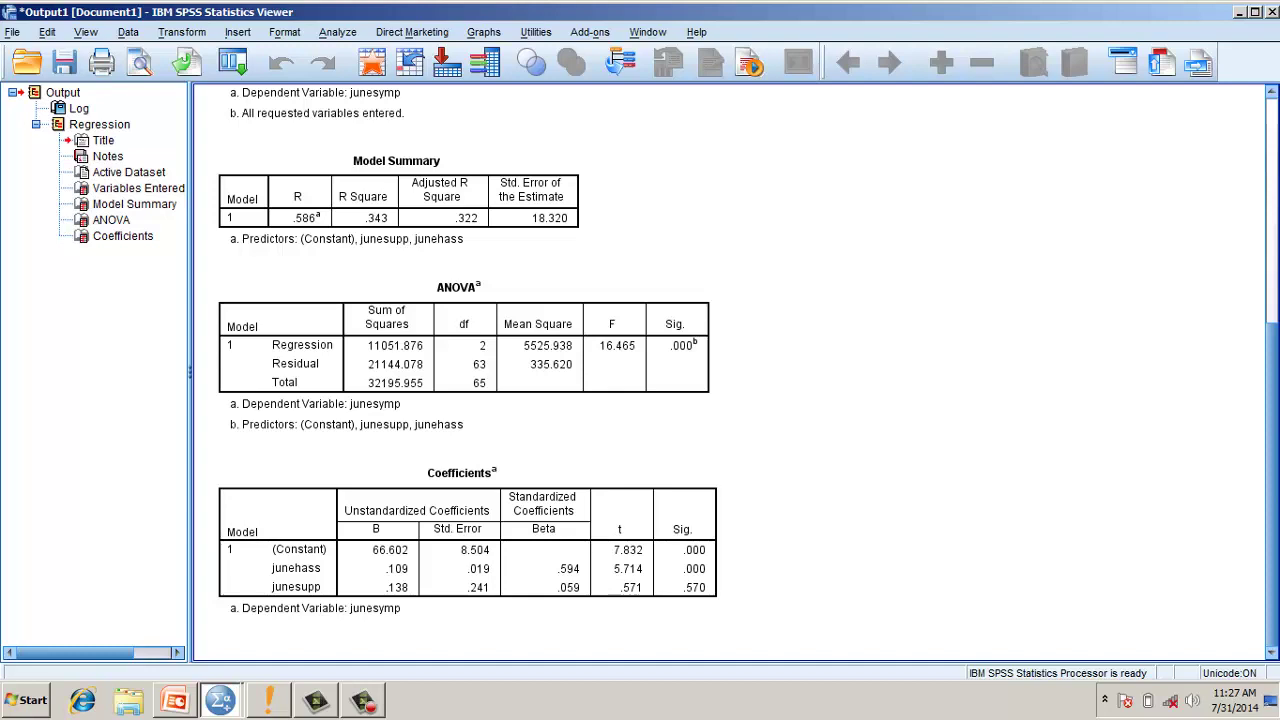
key("alt+a")
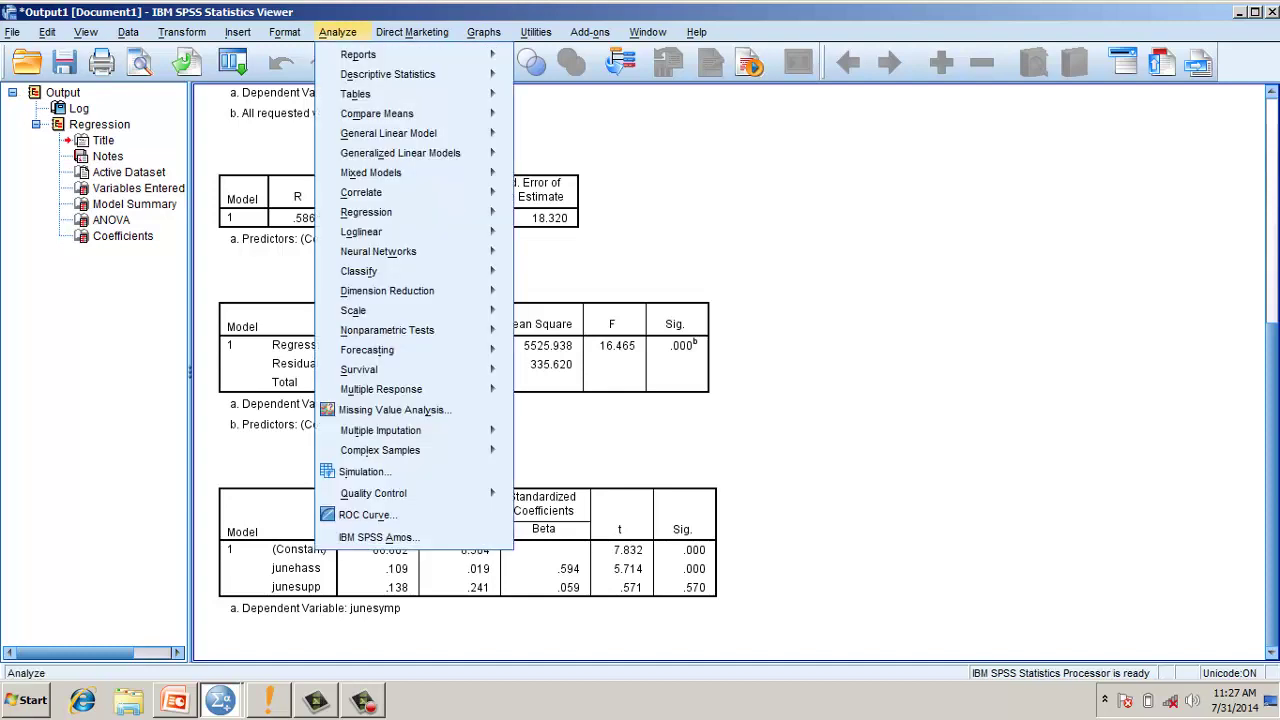
key("r")
key("l")
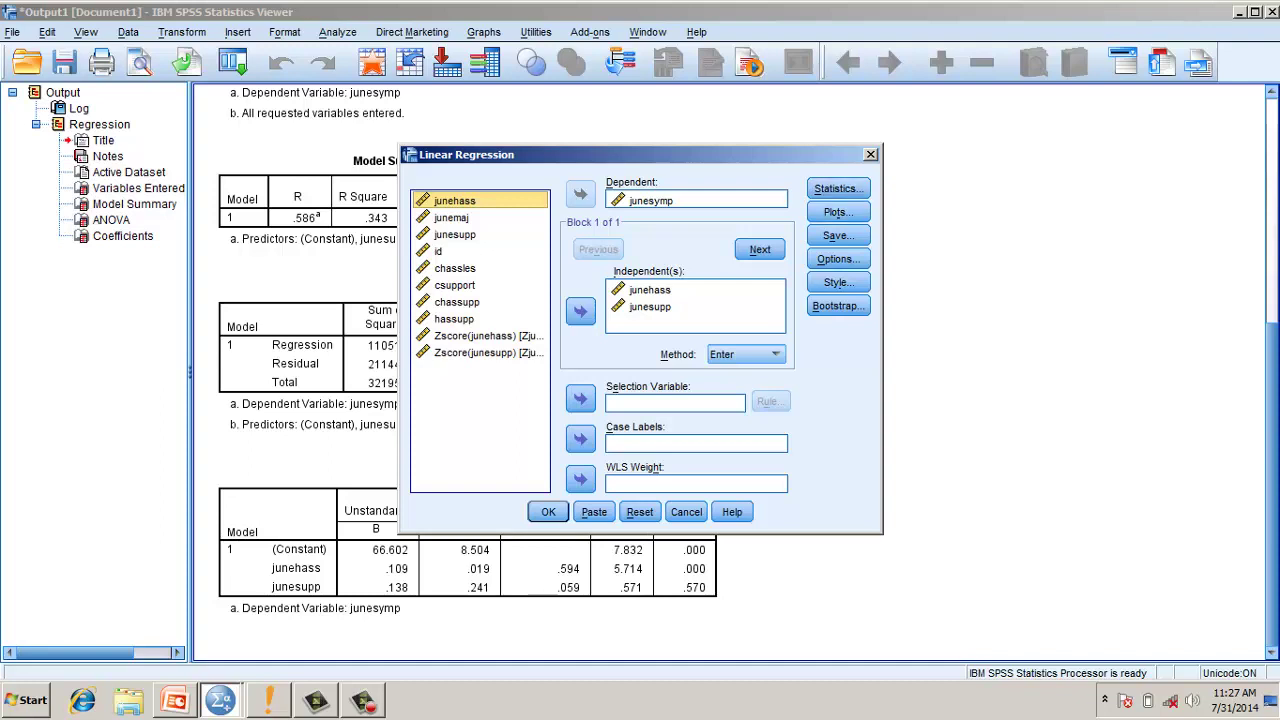
key("Escape")
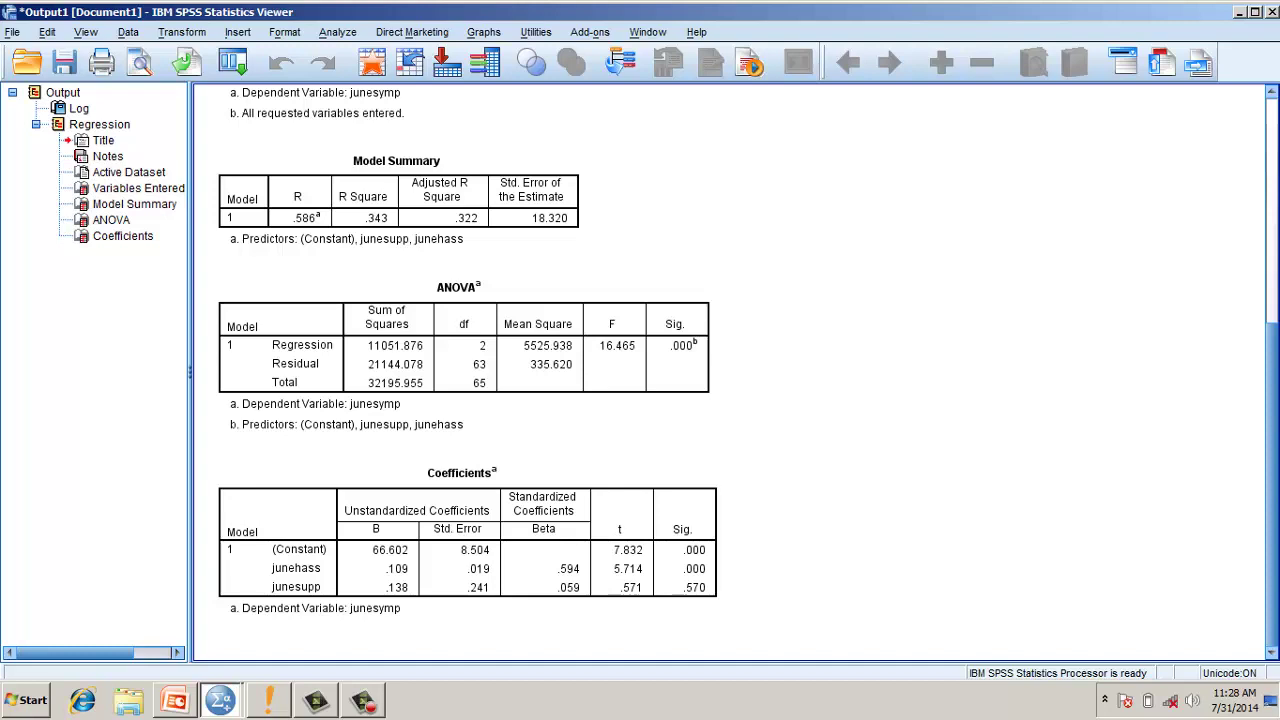
Run descriptive statistics on junehass, junesymp and junesupp, saving their standardized values as variables.
key("alt+a")
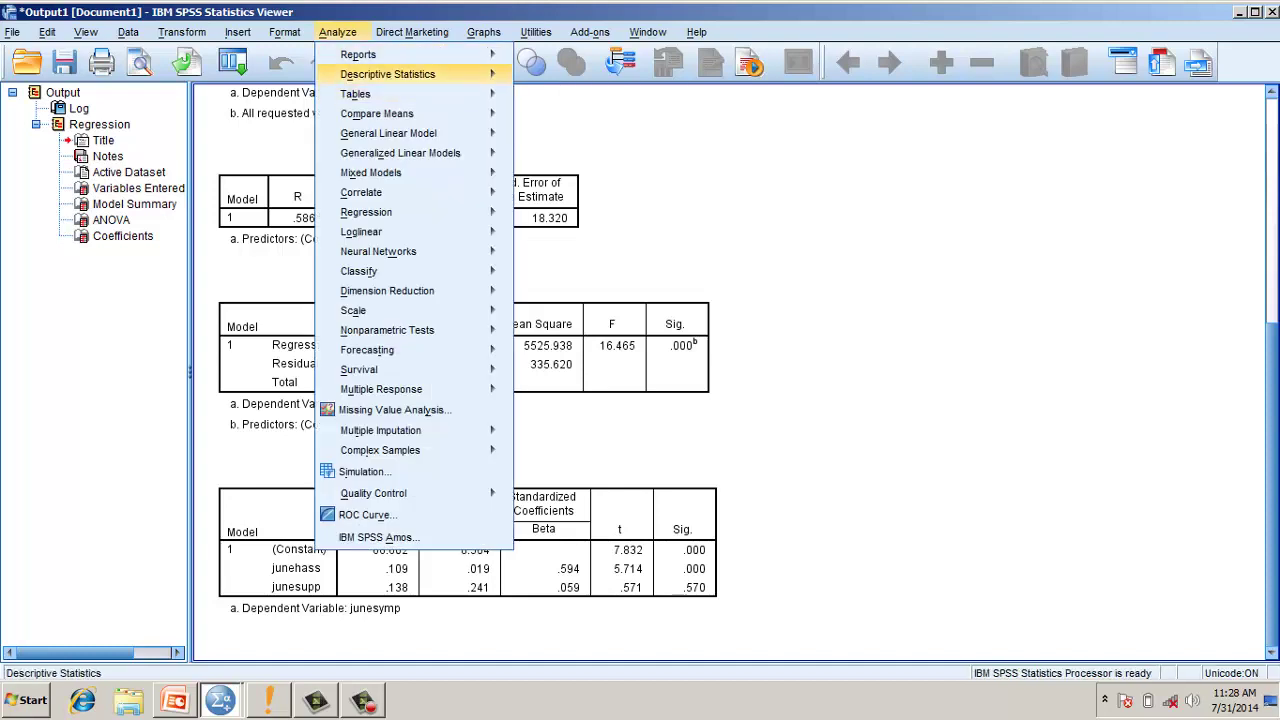
mouse_move(388, 74)
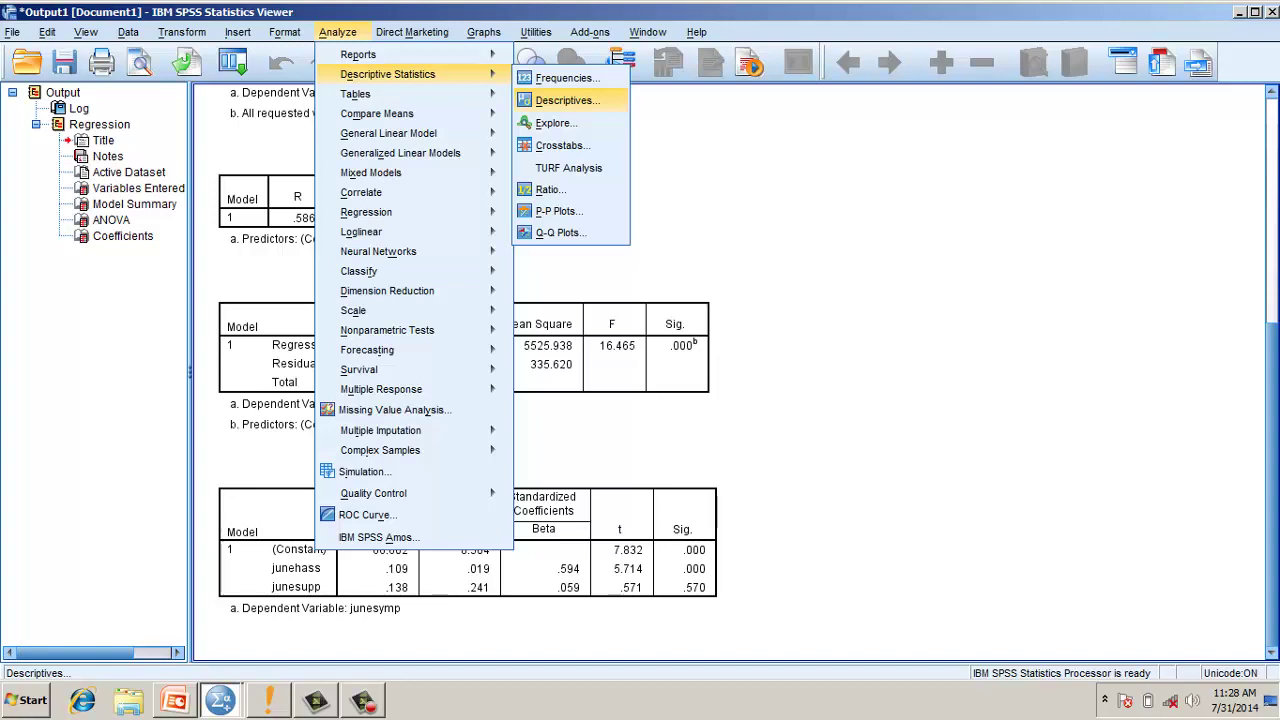
left_click(567, 100)
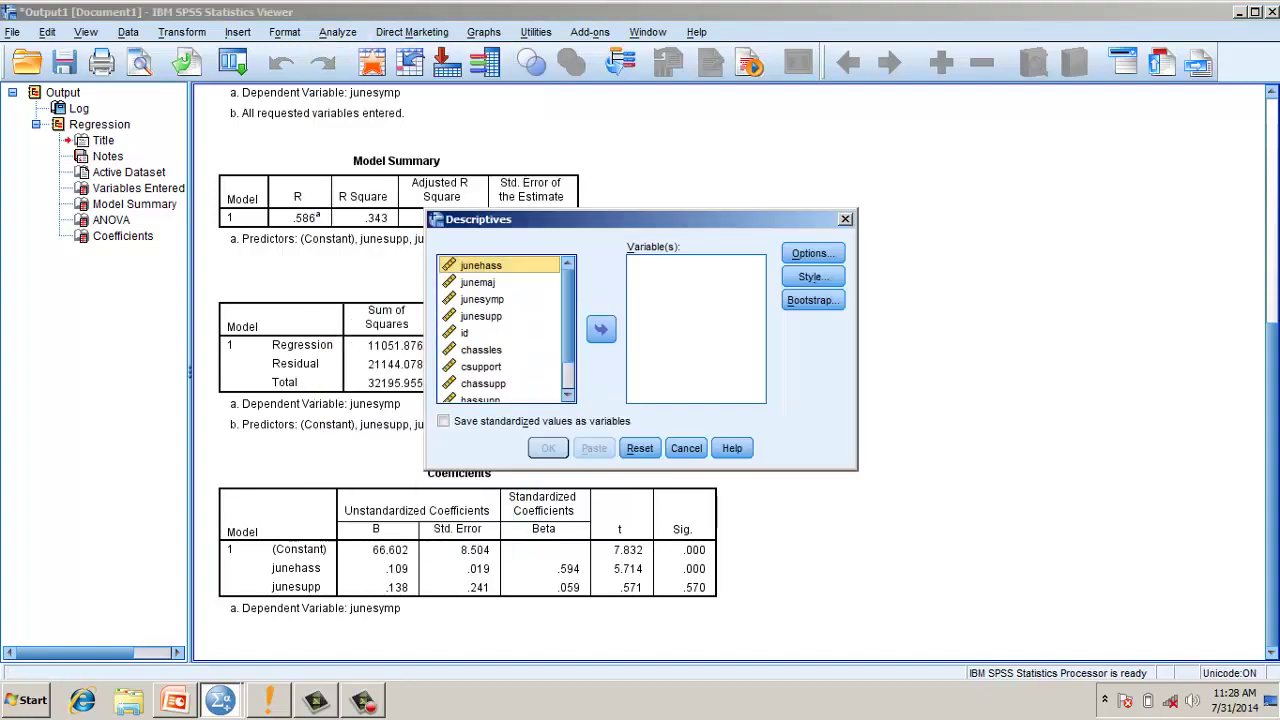
key("alt+z")
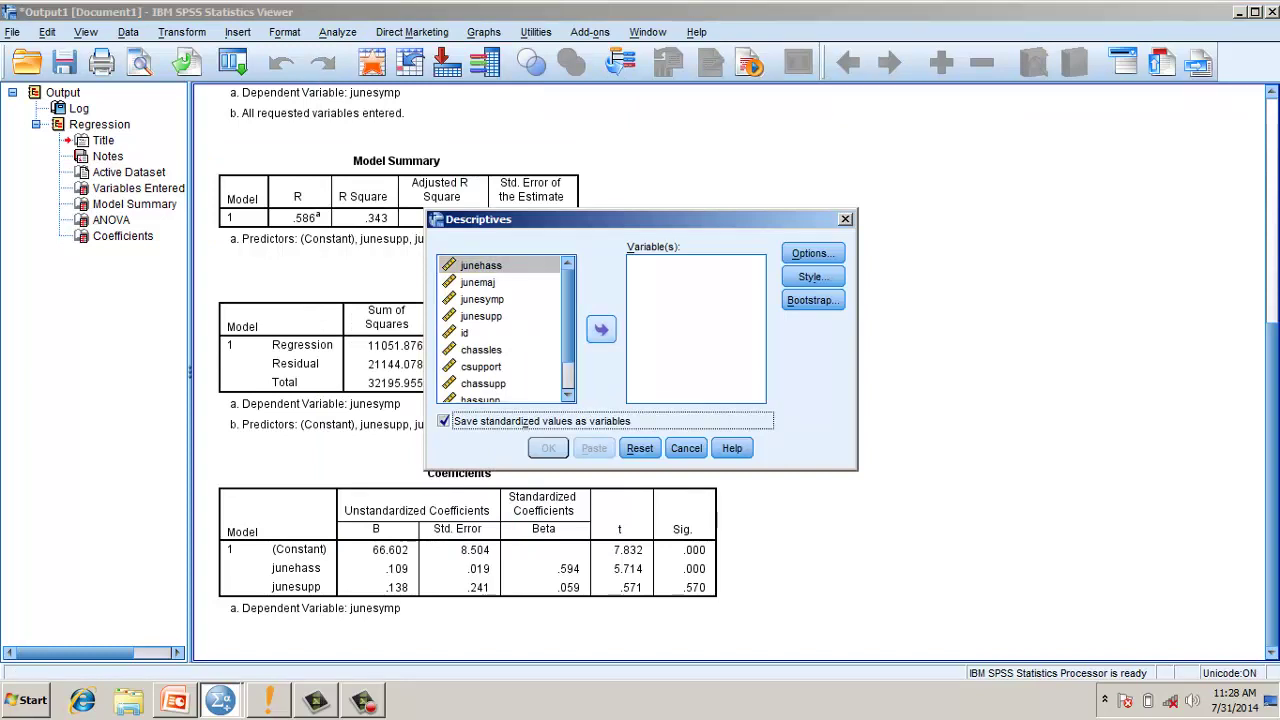
left_click(601, 329)
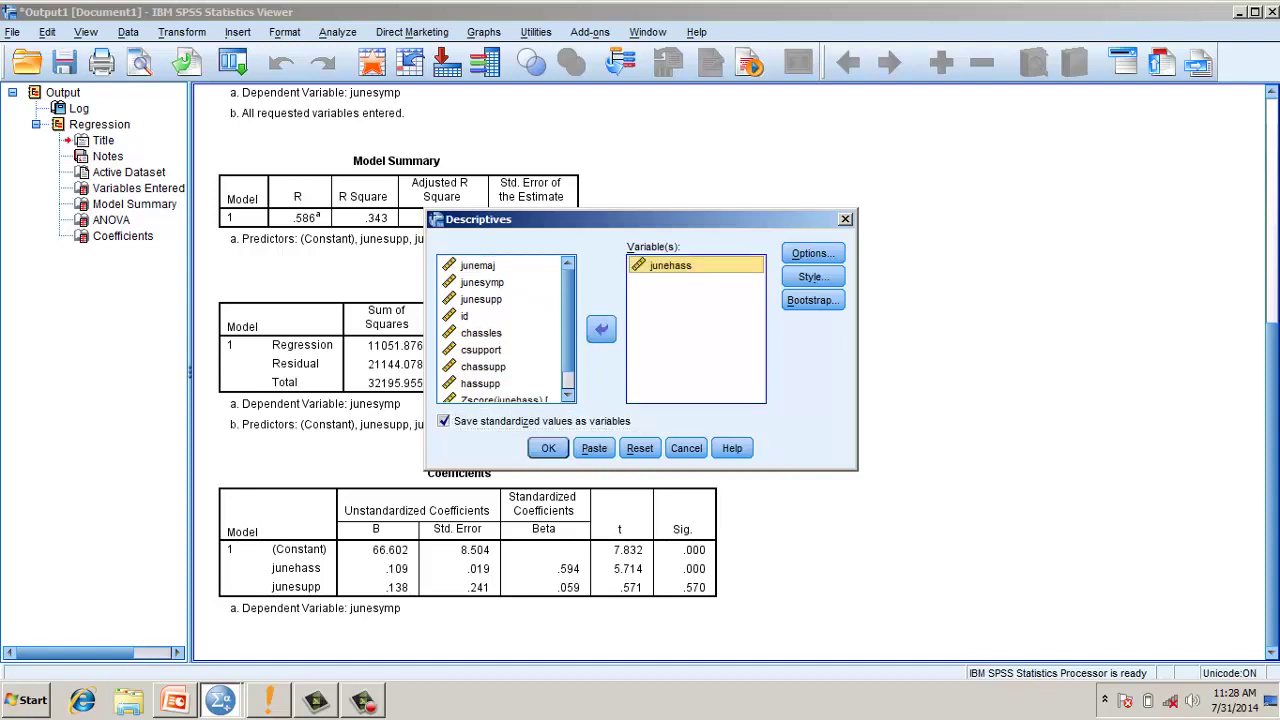
left_click(482, 282)
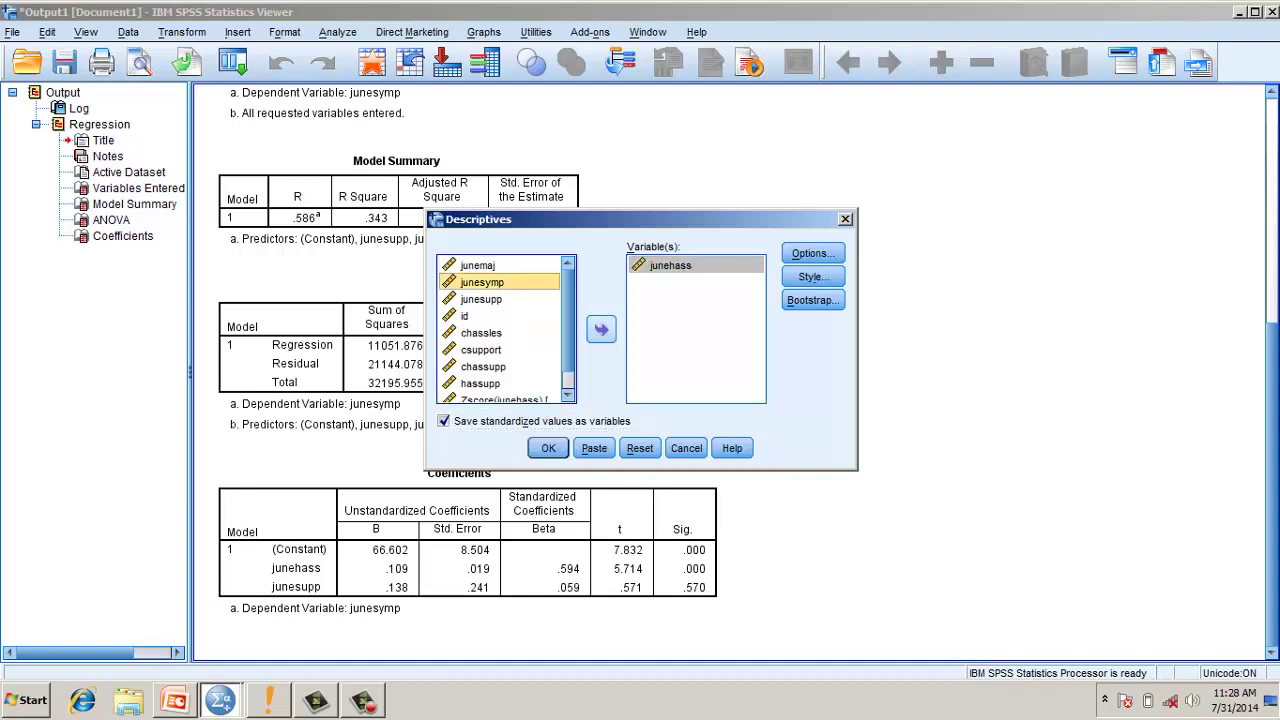
left_click(601, 329)
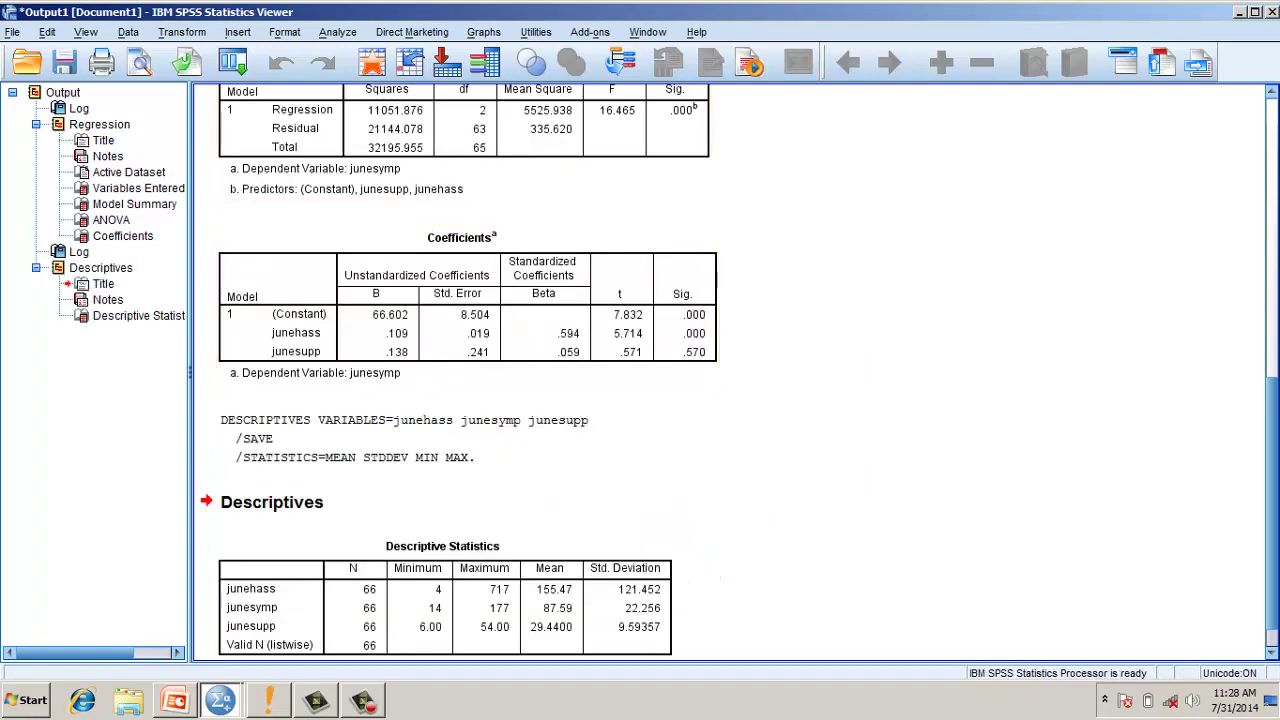
left_click(337, 31)
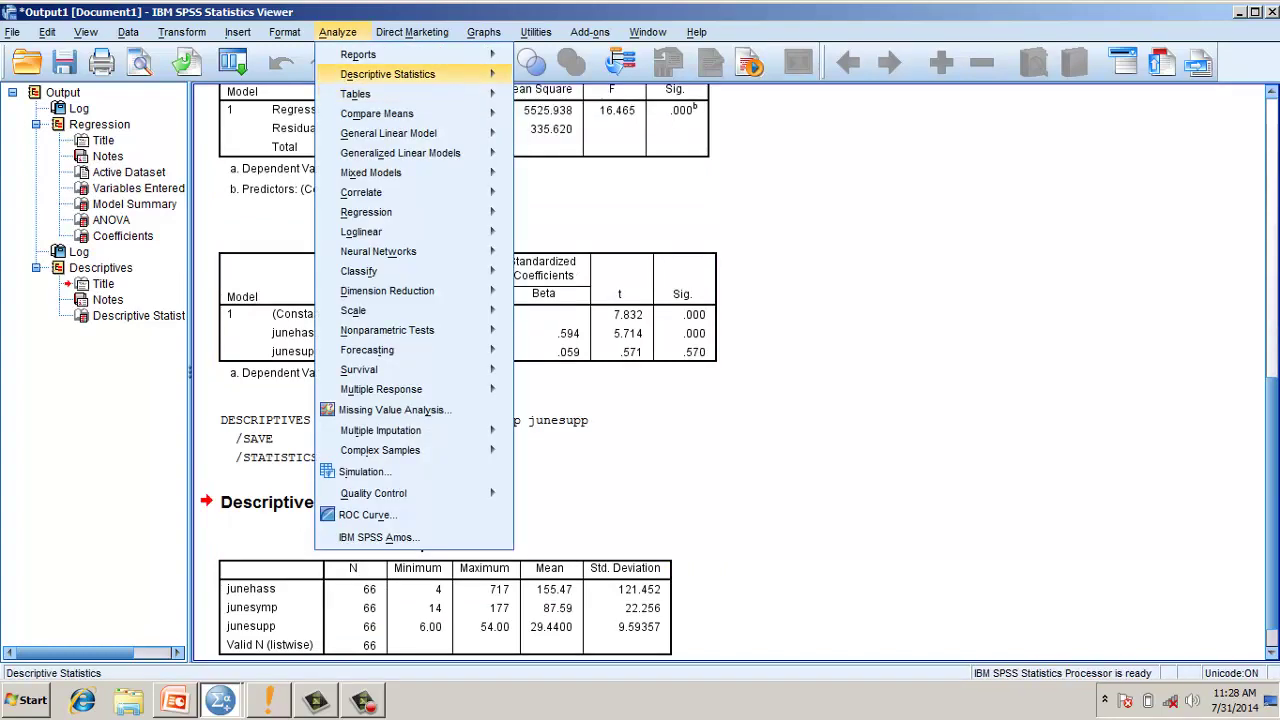
key("Down")
key("Down")
key("Down")
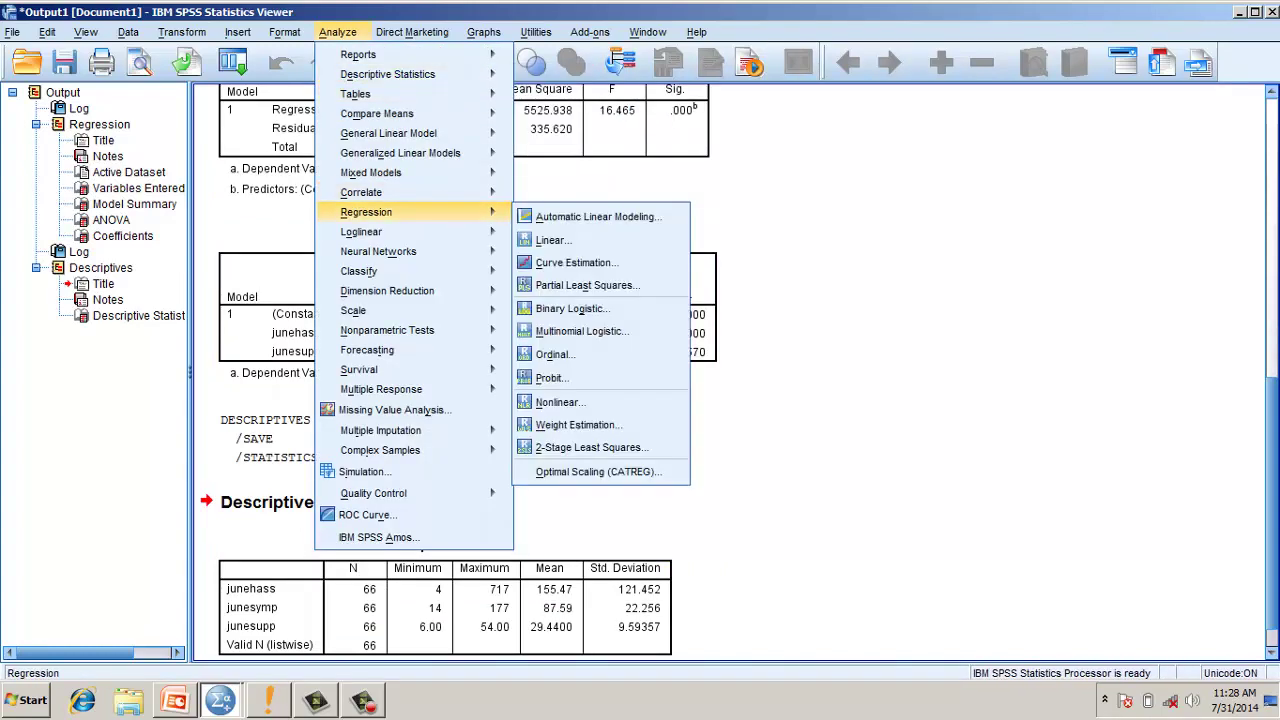
key("Up")
key("Up")
key("Up")
Start computing a new variable with moderator as the target variable name.
key("Left")
key("Left")
key("Left")
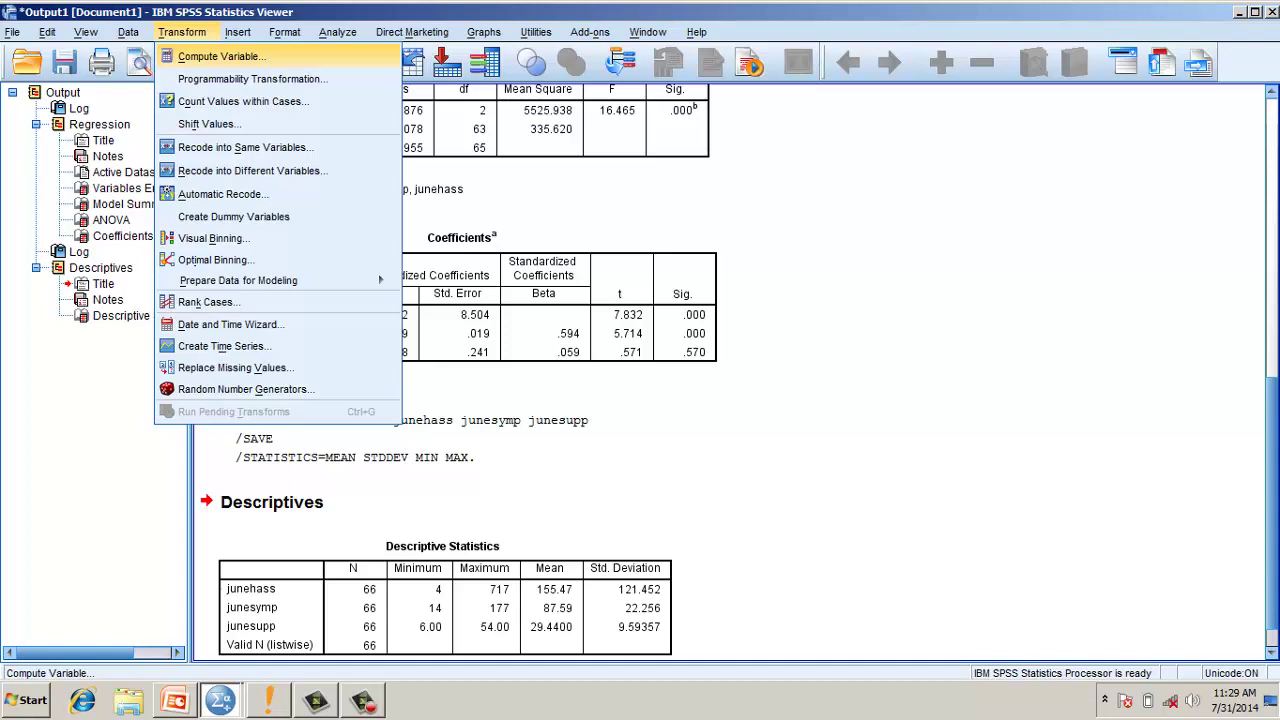
left_click(221, 56)
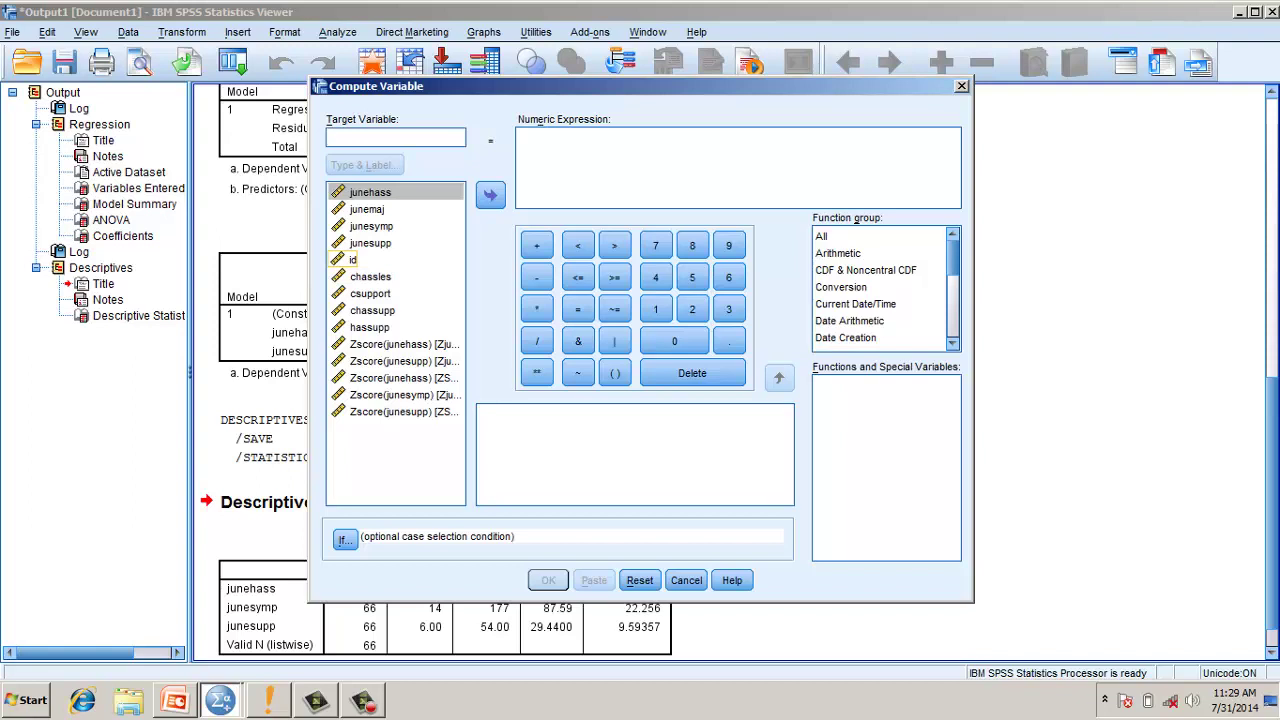
type("moder")
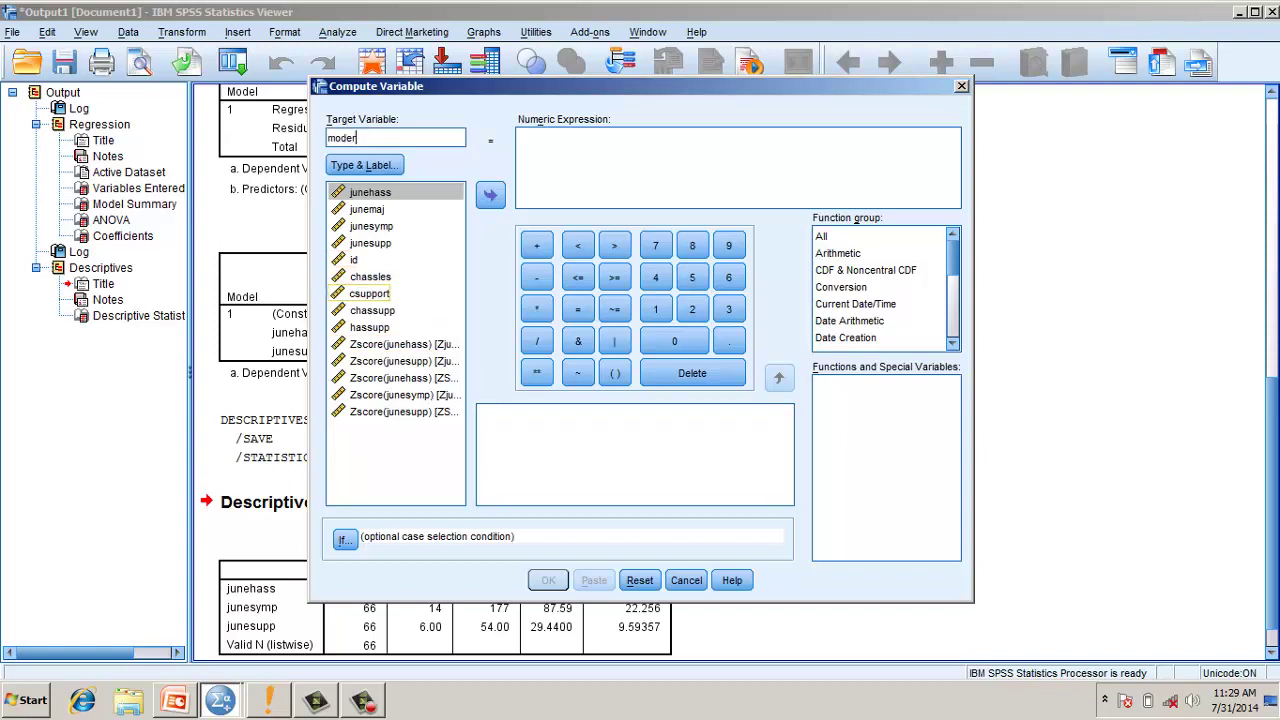
type("ator")
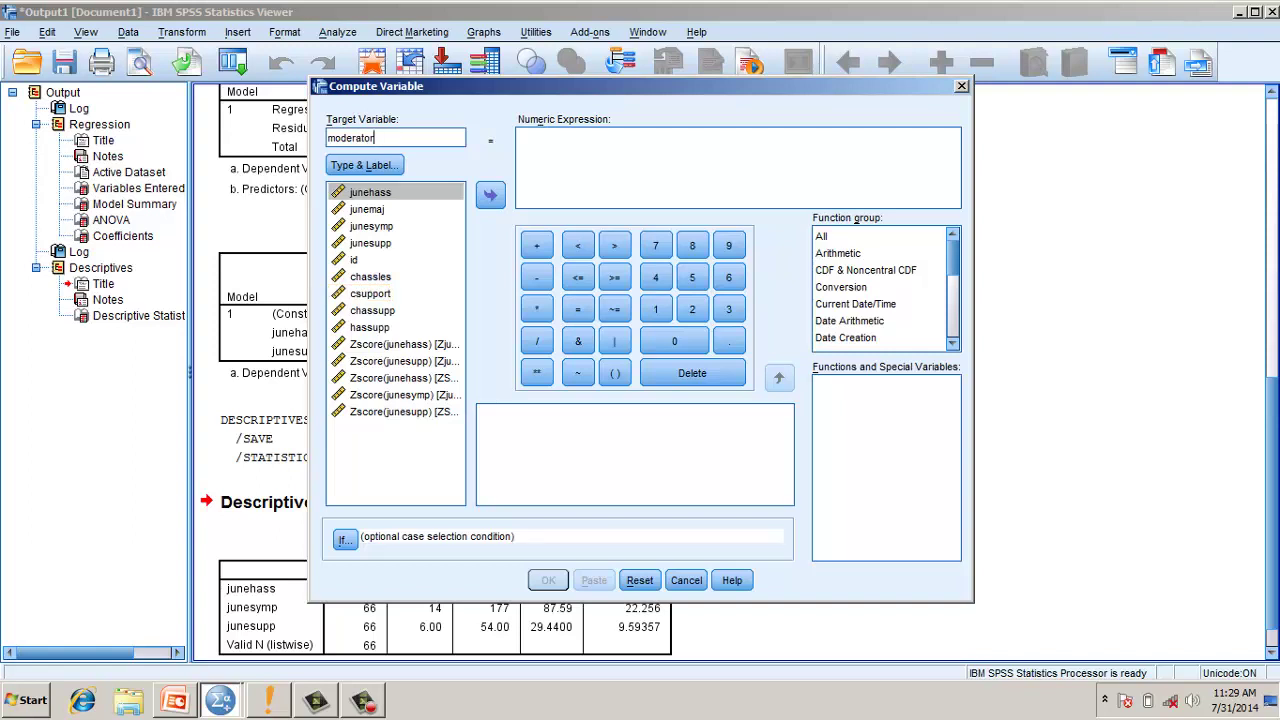
Define the moderator expression as ZSco01*ZSco02, the product of the newly saved Z-scores of junehass and junesupp.
left_click(403, 378)
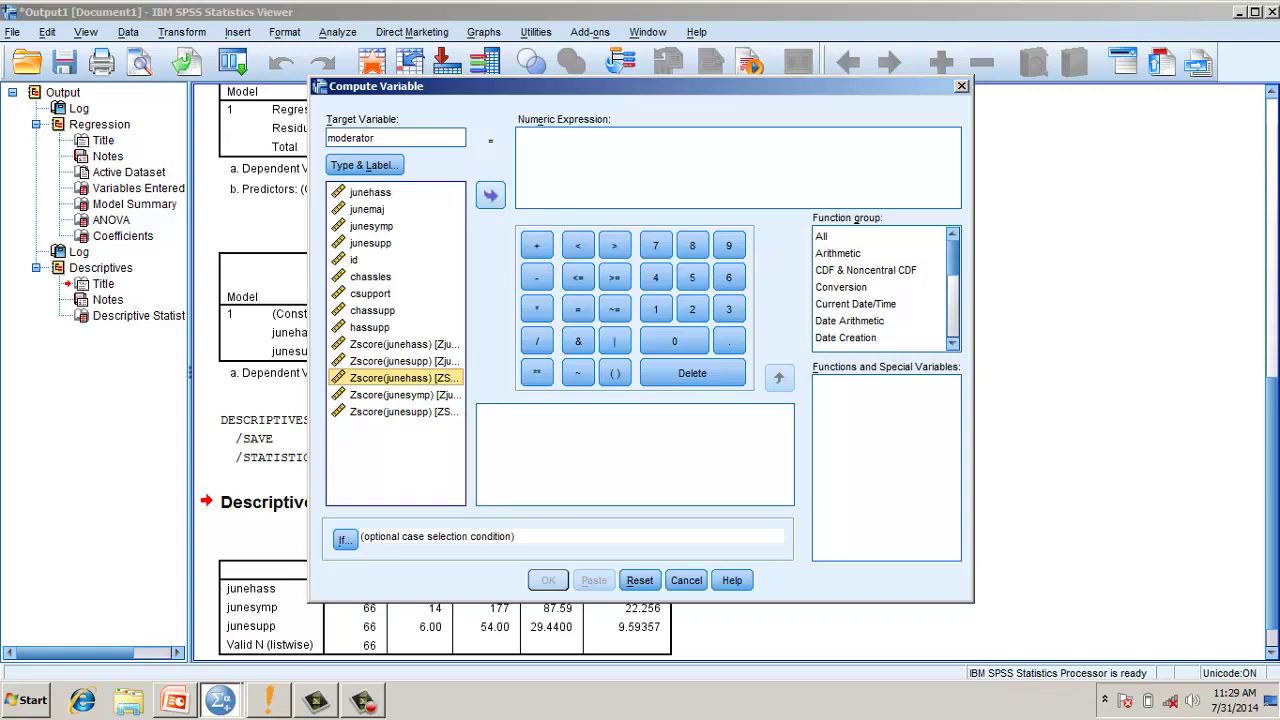
left_click(490, 195)
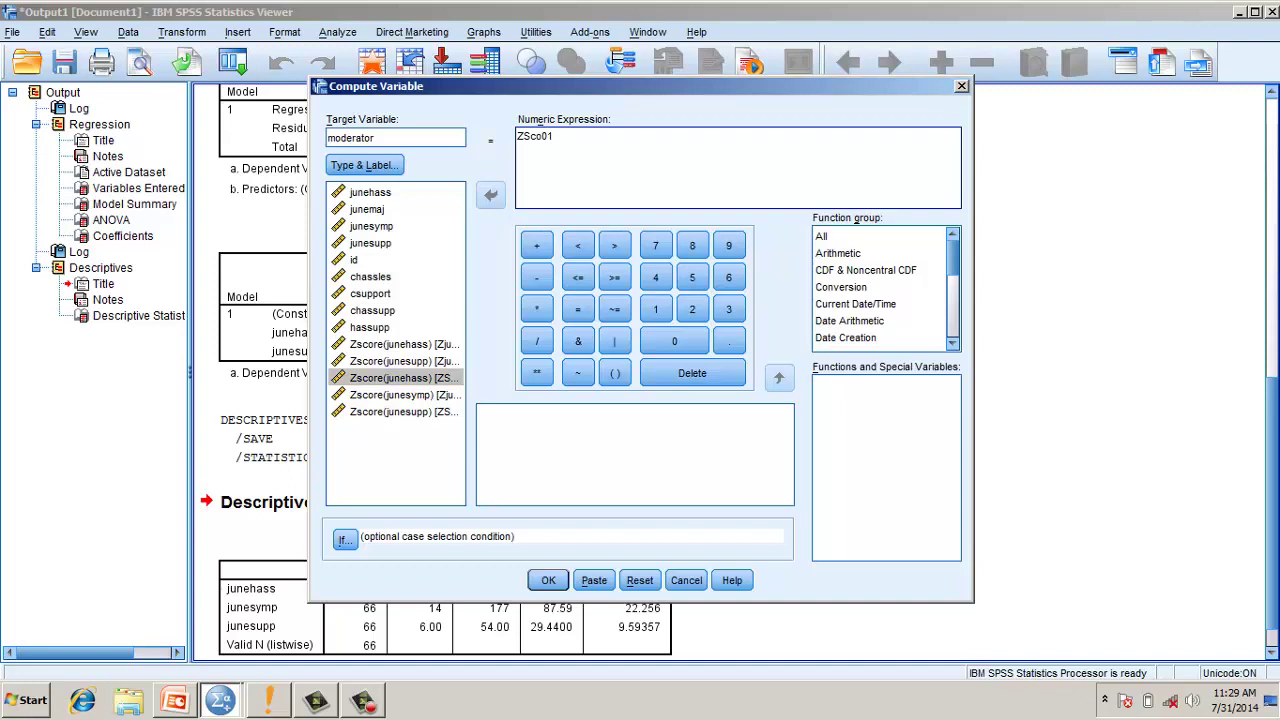
type("*")
left_click(403, 394)
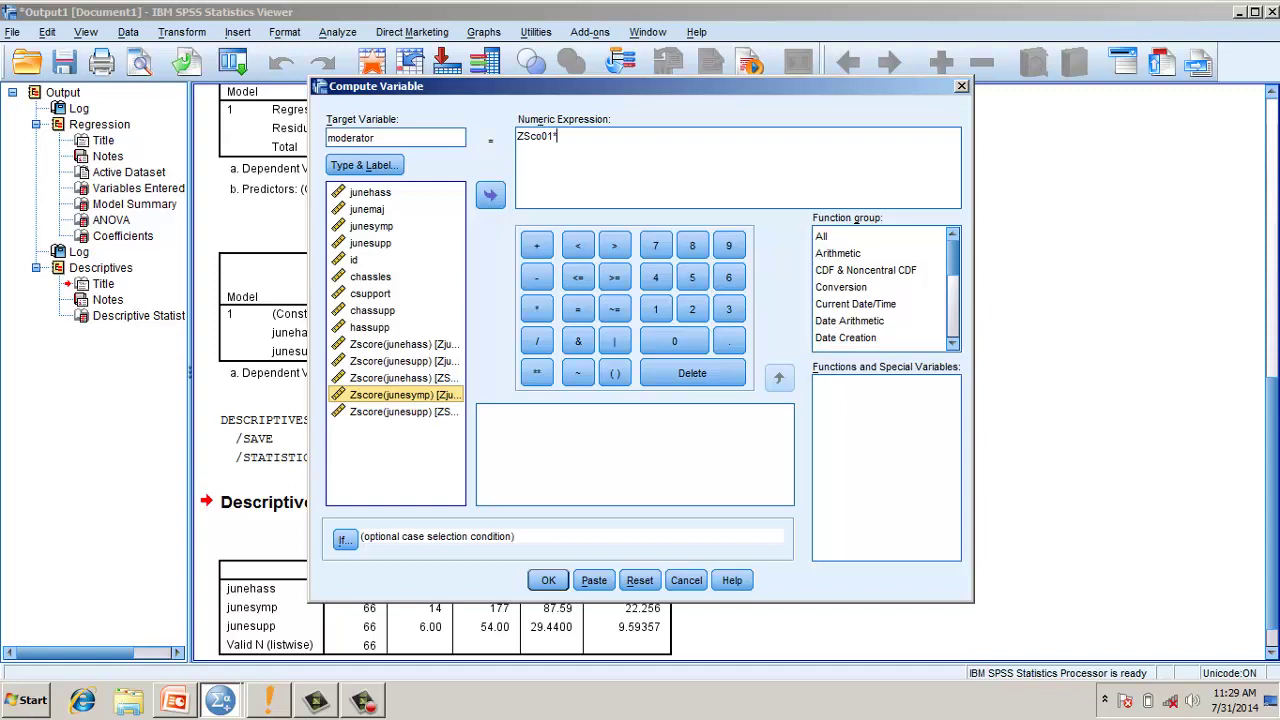
left_click(403, 411)
left_click(490, 195)
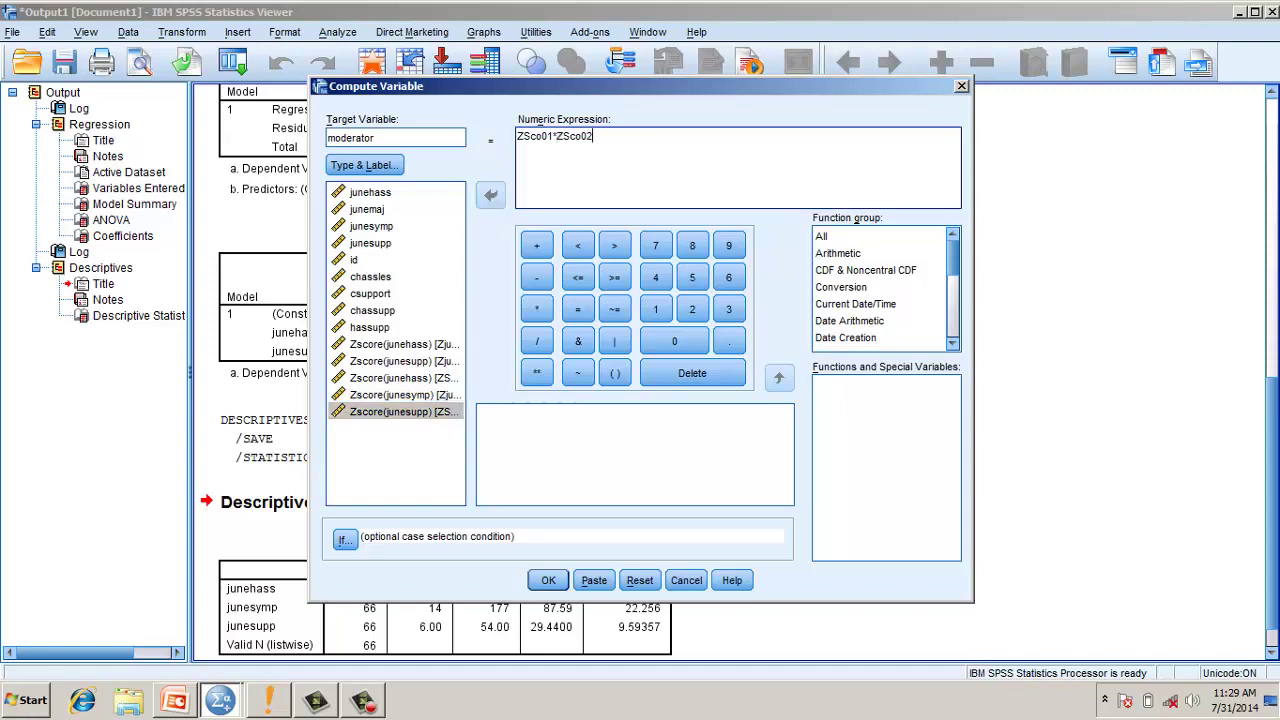
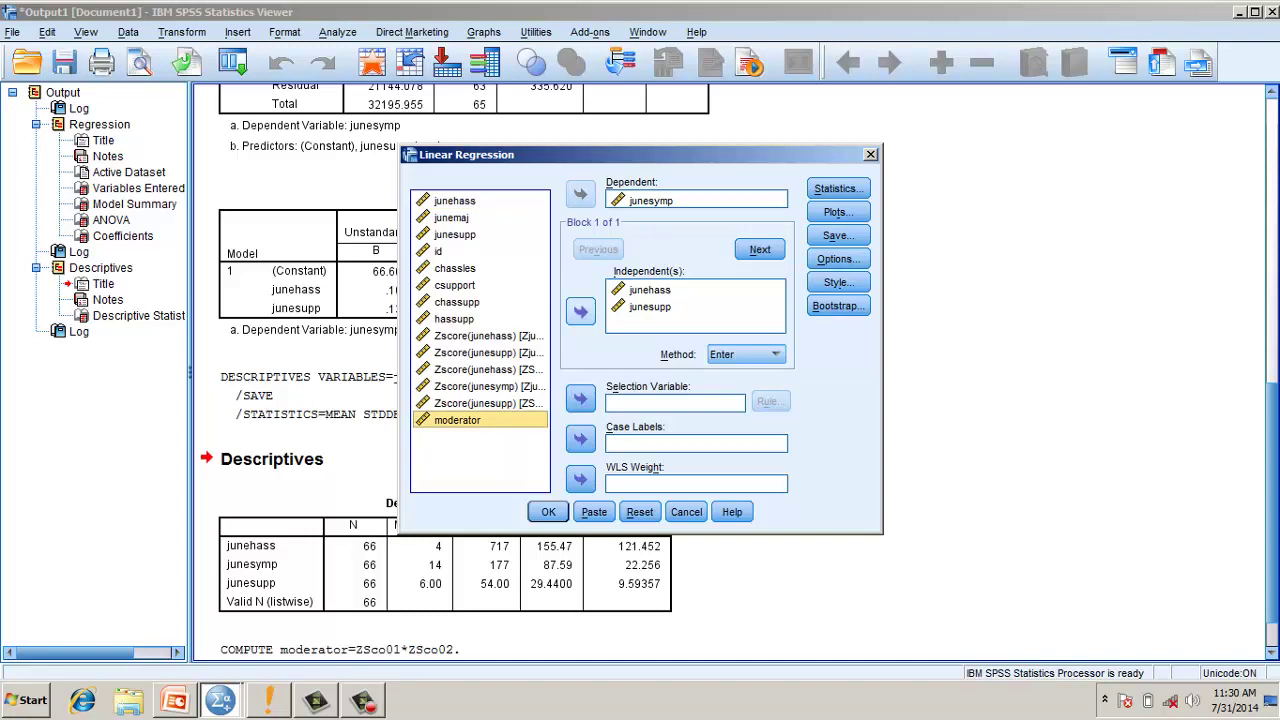
Add moderator to the linear regression's independent variables and remove the unstandardized junesymp, junehass and junesupp from the model.
left_click(580, 311)
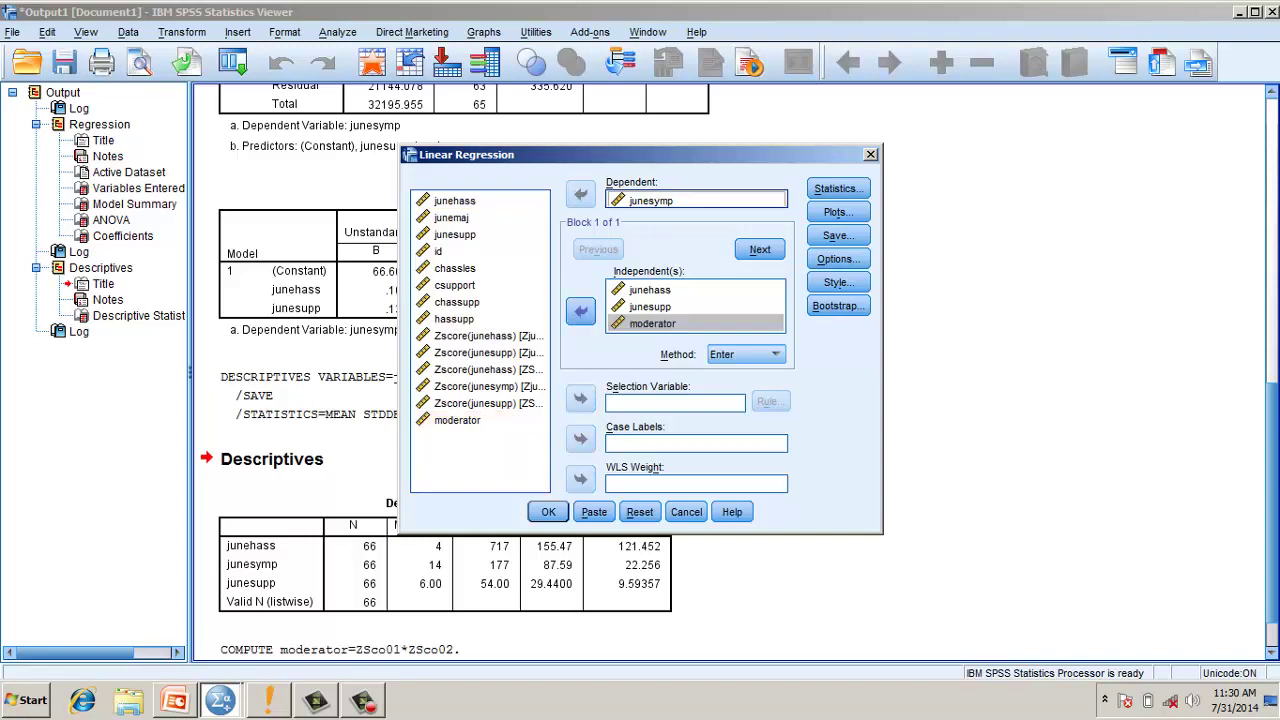
left_click(696, 200)
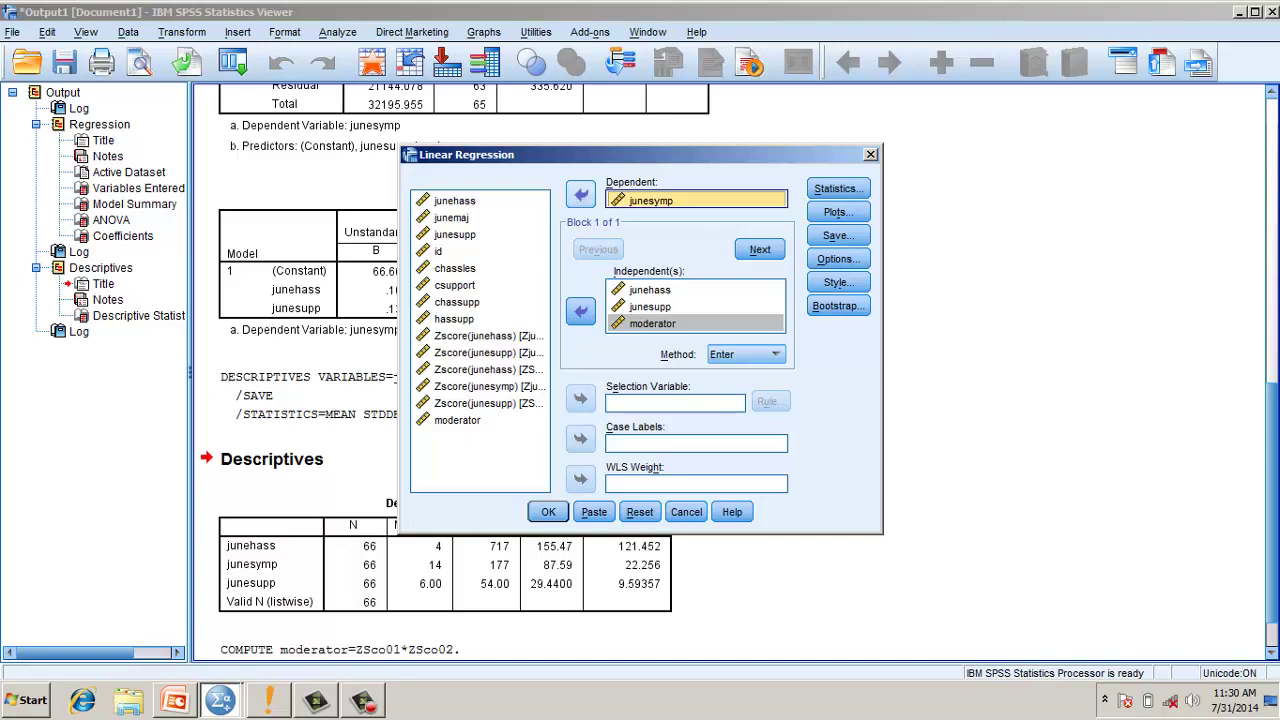
left_click(580, 194)
double_click(695, 289)
double_click(695, 289)
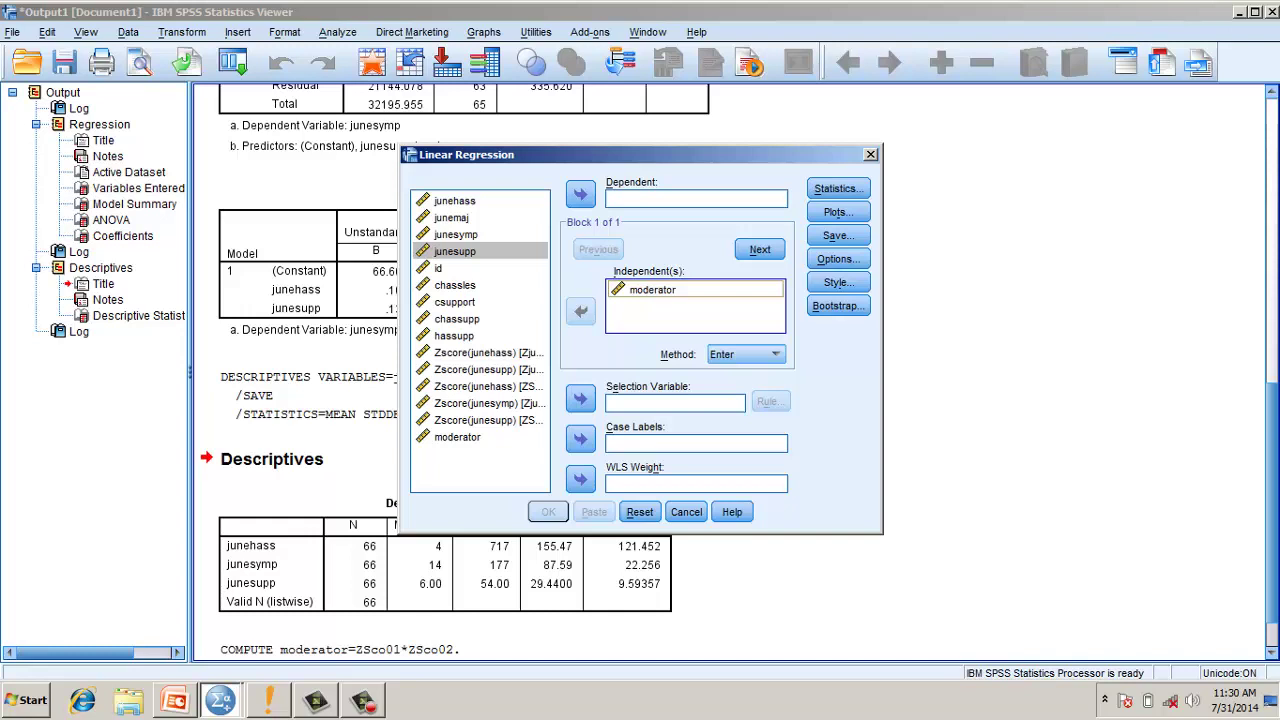
Set Zscore(junesymp) as the dependent variable, add ZSco01 and ZSco02 as independents beside moderator, and run the regression.
left_click(480, 251)
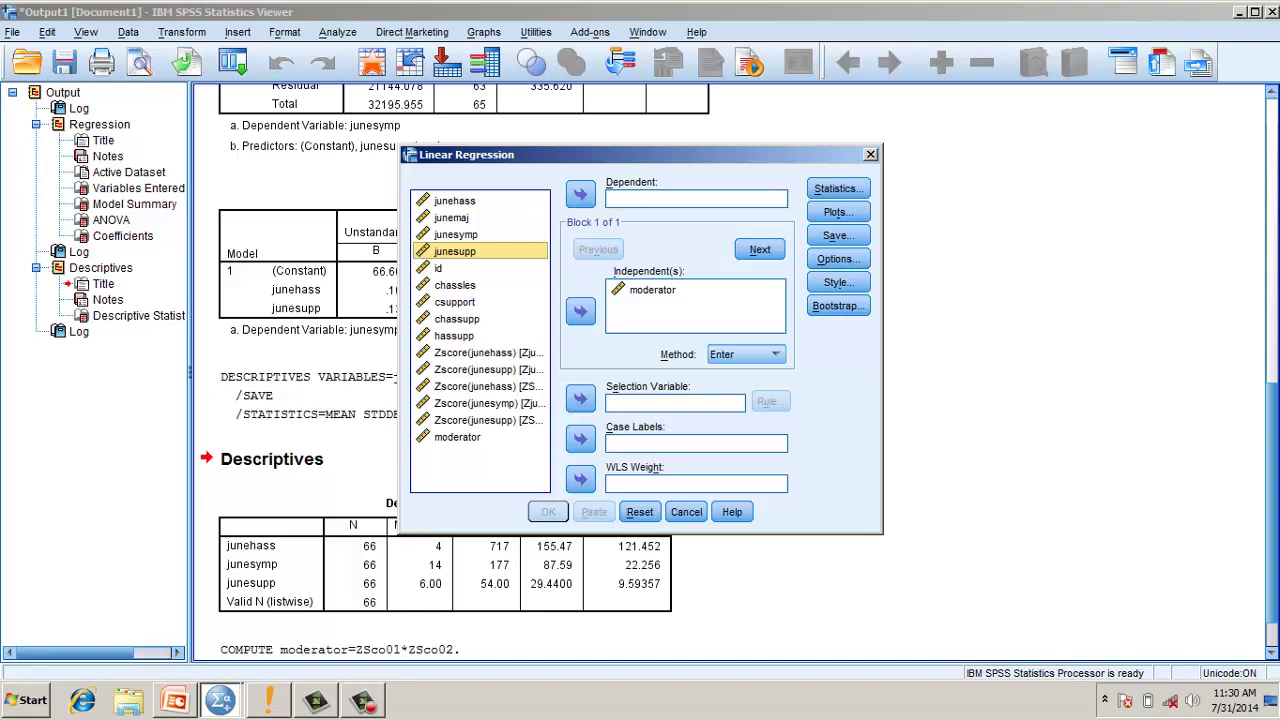
double_click(480, 403)
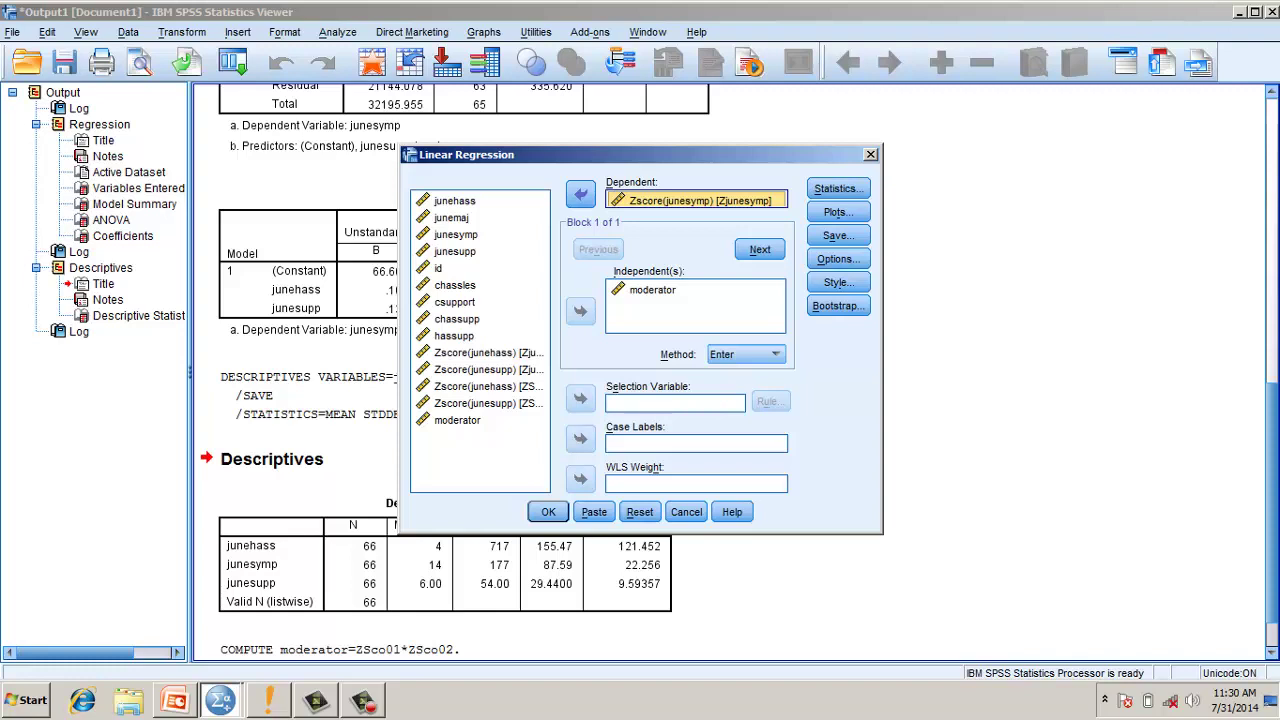
left_click(480, 386)
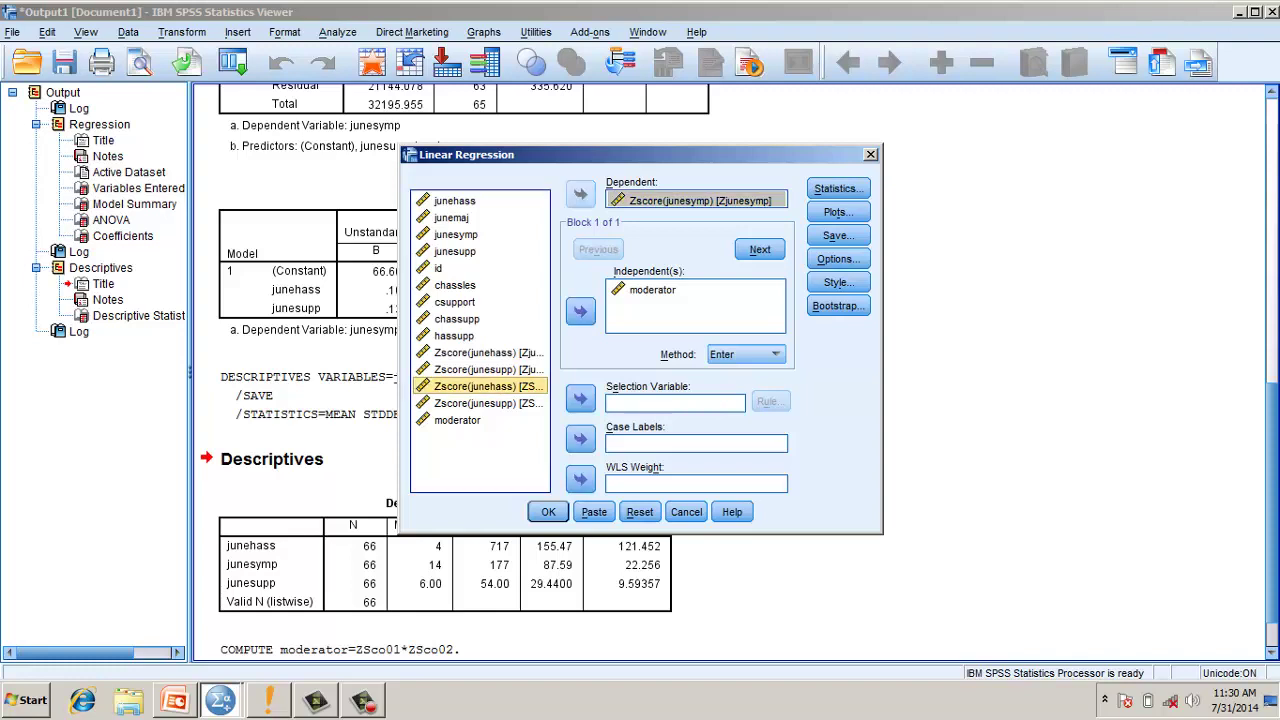
left_click(580, 311)
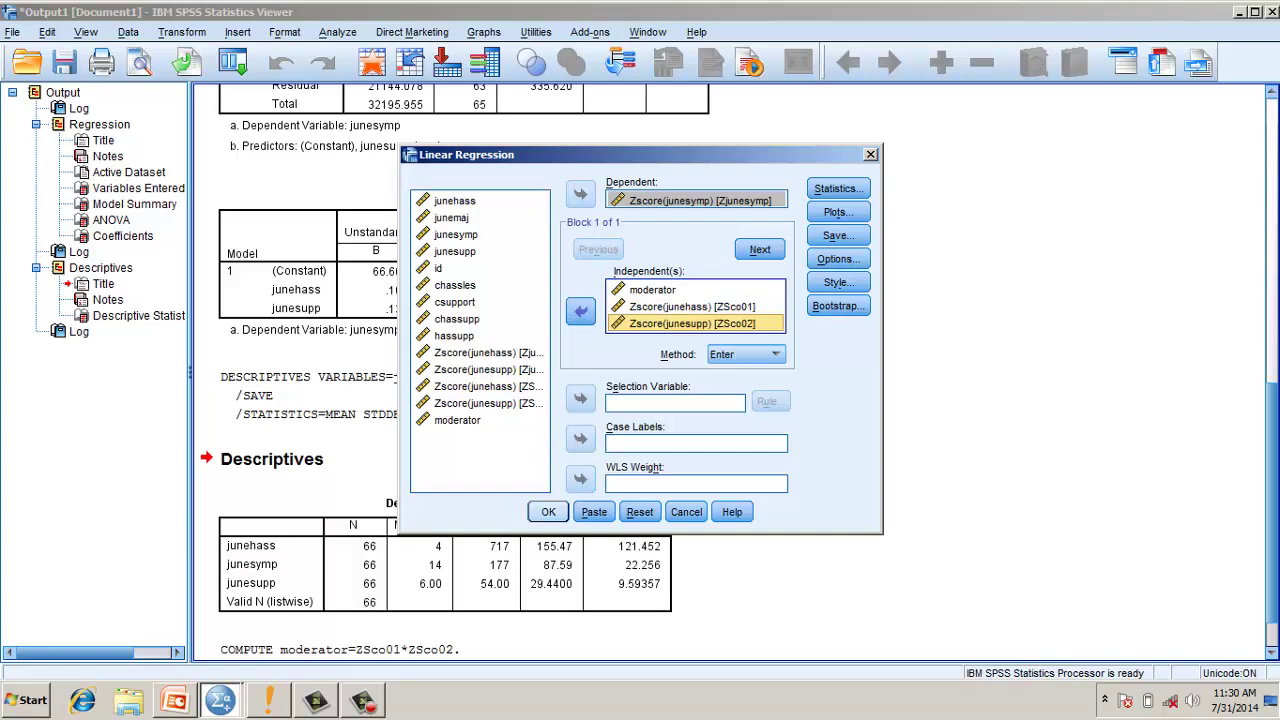
left_click(548, 511)
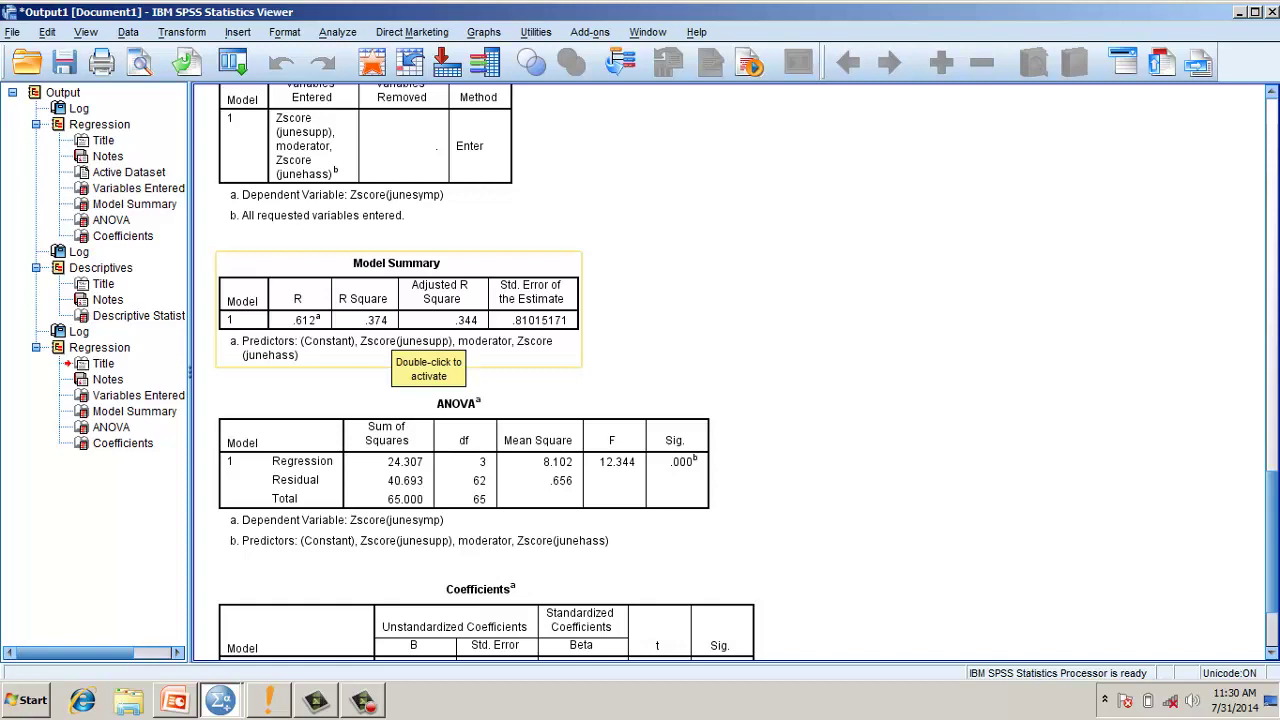
scroll(428, 350, "down", 2)
scroll(420, 350, "down", 1)
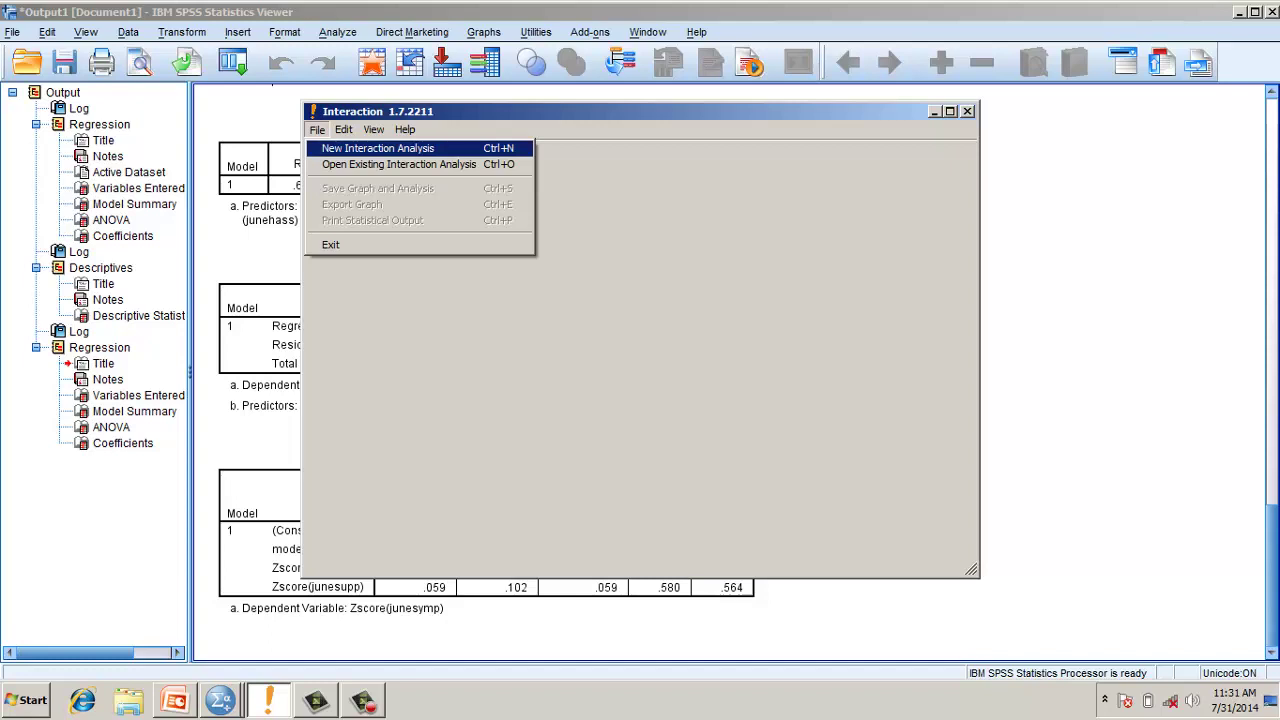
Switch to the Interaction program, start a new interaction analysis and browse for its data source.
key("Right")
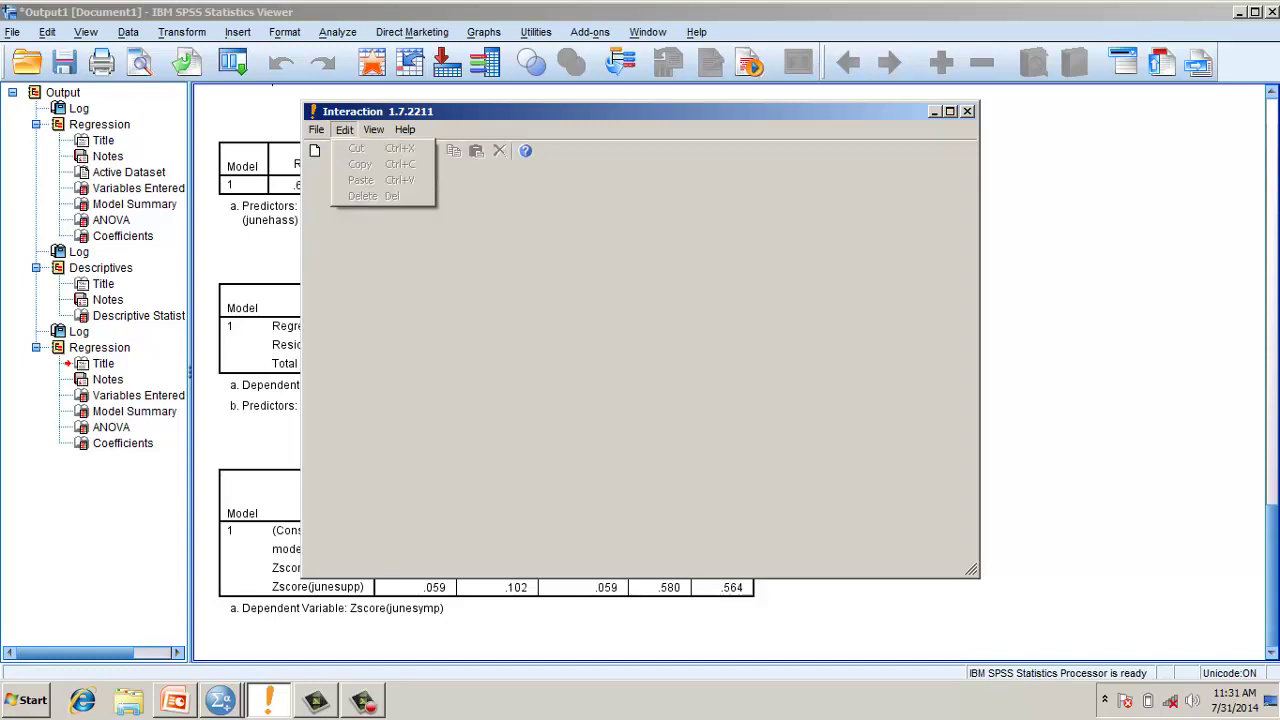
key("Left")
key("Return")
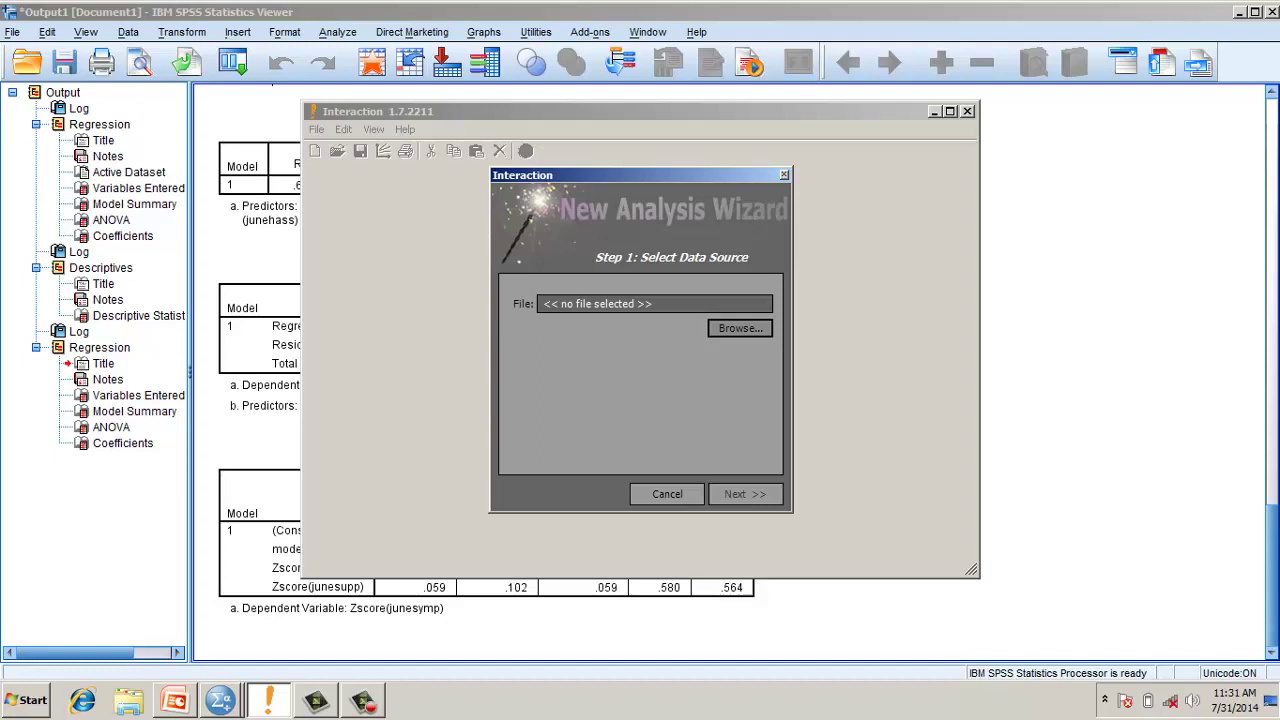
key("Return")
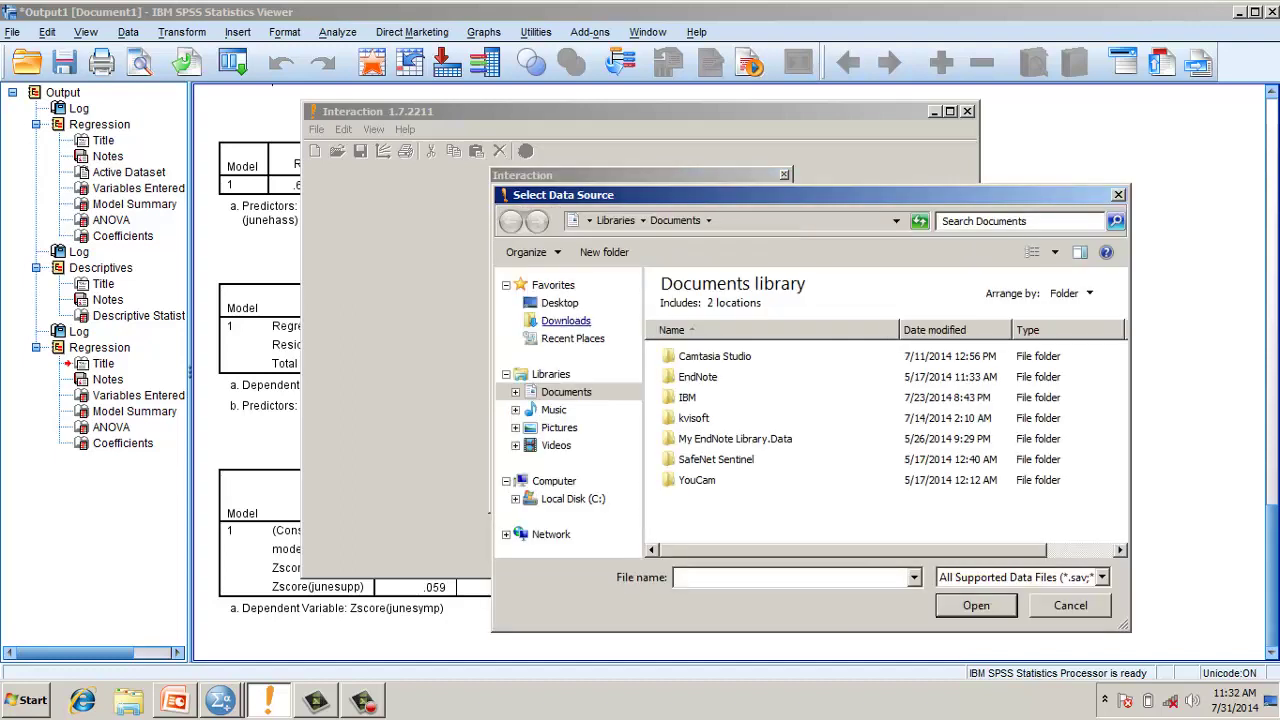
Load the SPSS data file Moderating from the Desktop as the data source.
left_click(559, 303)
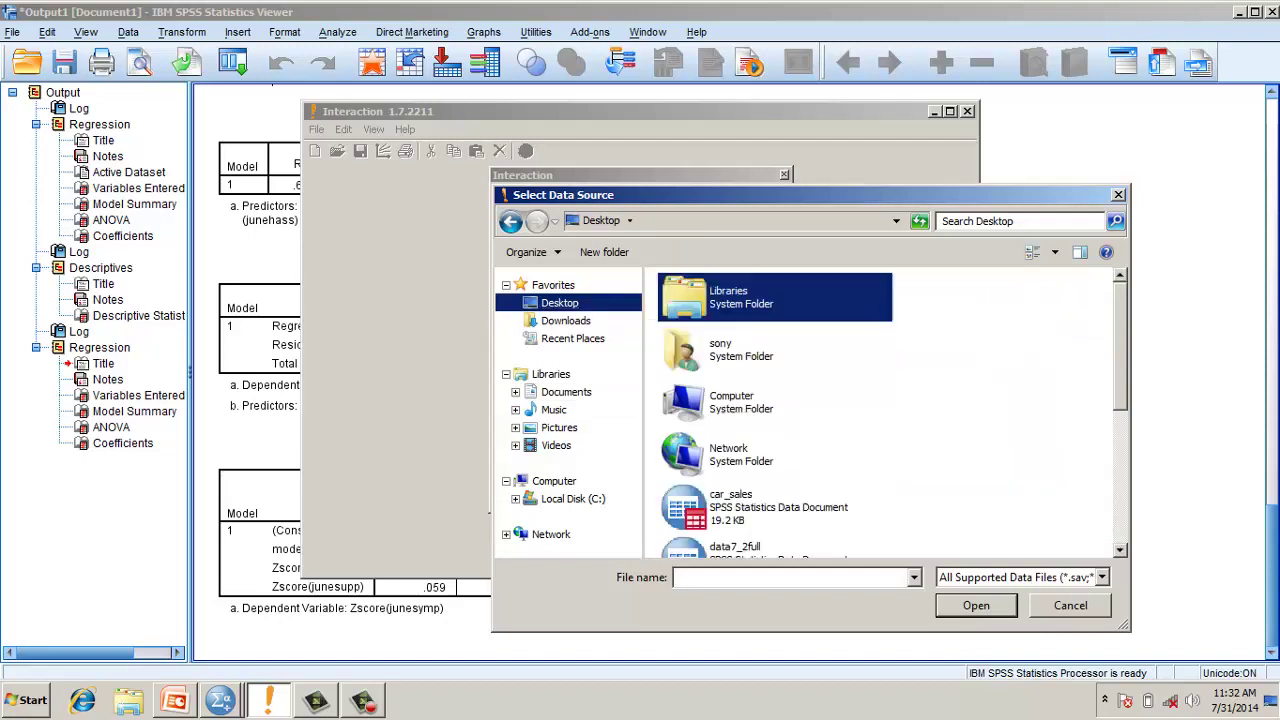
scroll(1010, 362, "down", 3)
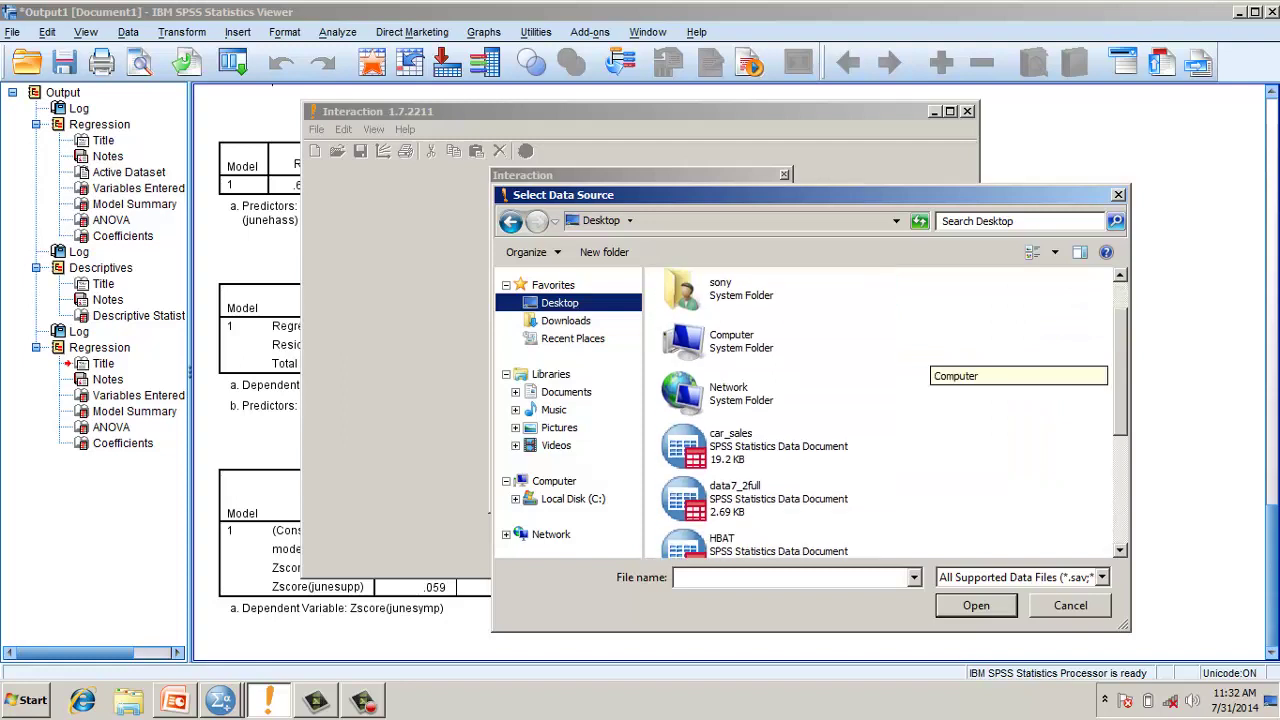
scroll(880, 412, "down", 1)
left_click(775, 499)
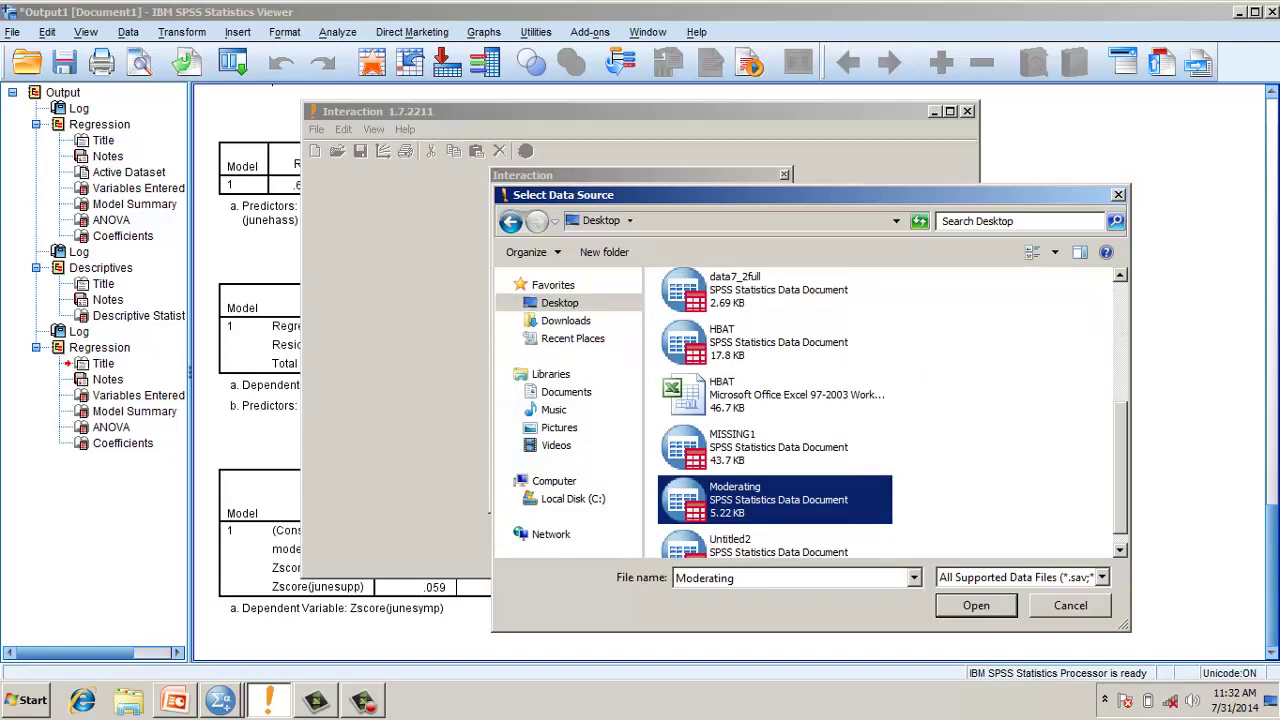
left_click(976, 605)
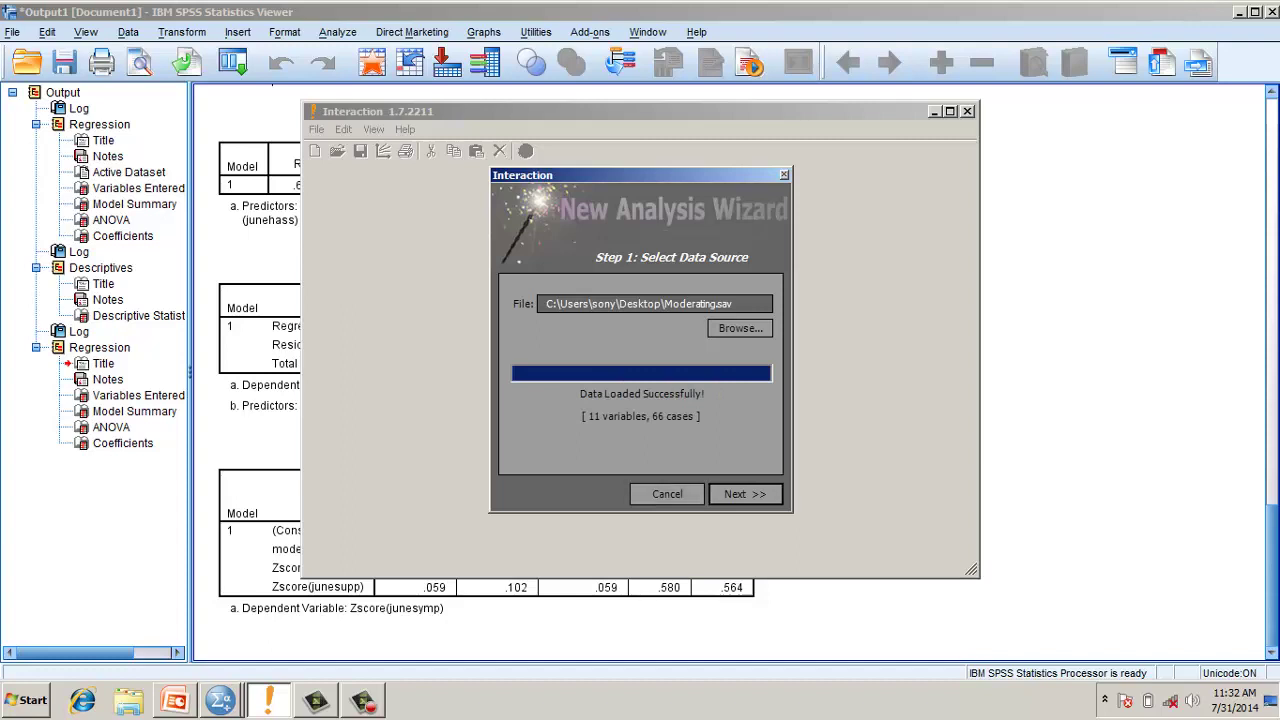
Assign junesymp as the dependent, Zjunehass as the independent and Zjunesupp as the moderator variable of the interaction model.
key("Return")
key("Return")
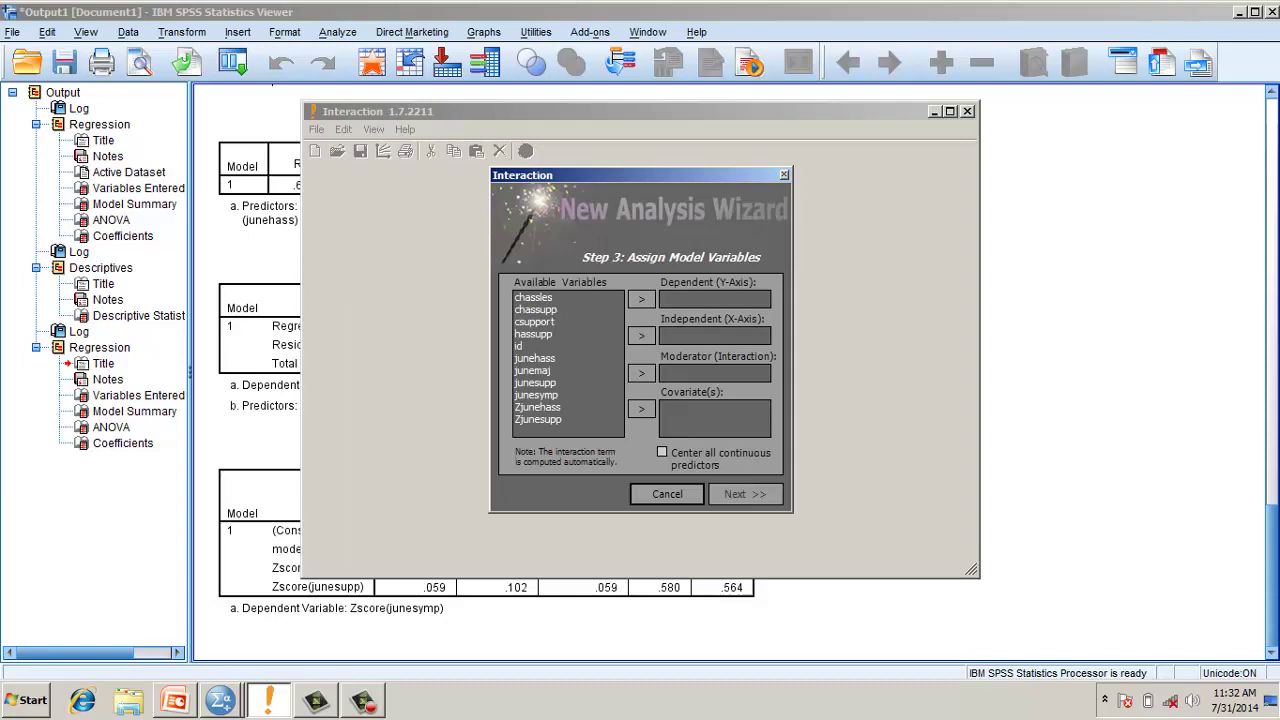
left_click(536, 394)
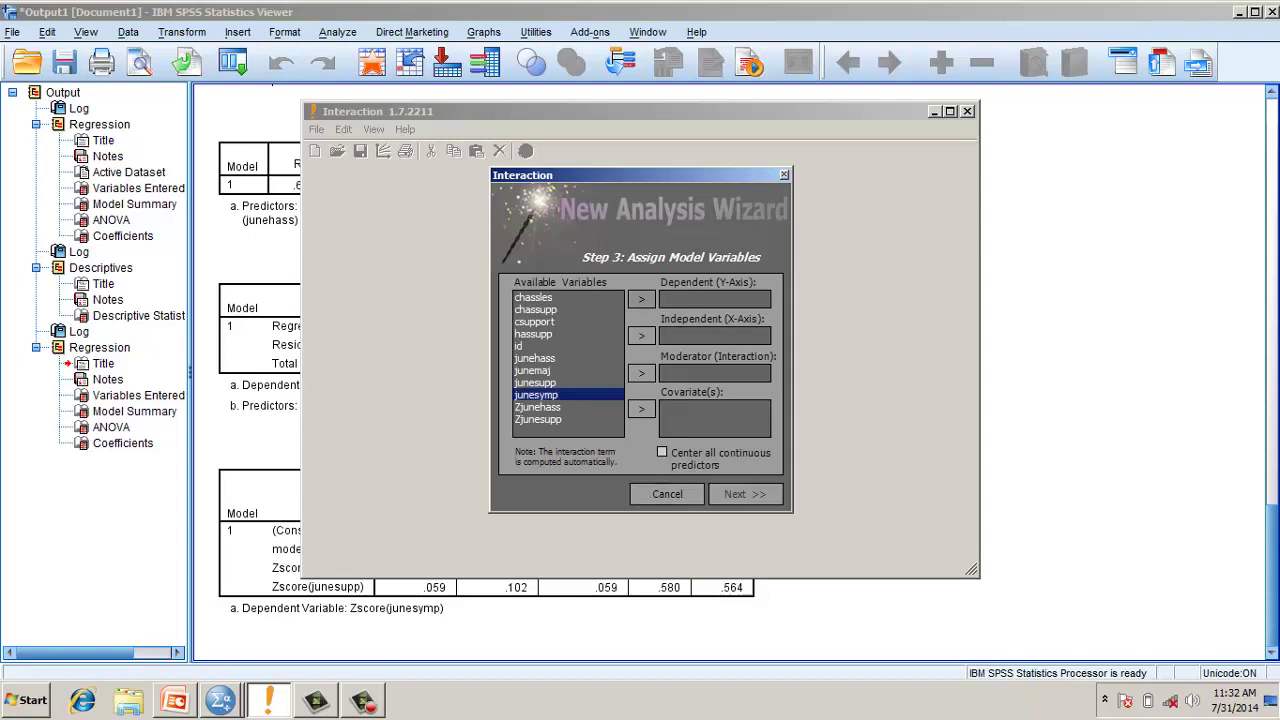
left_click(641, 299)
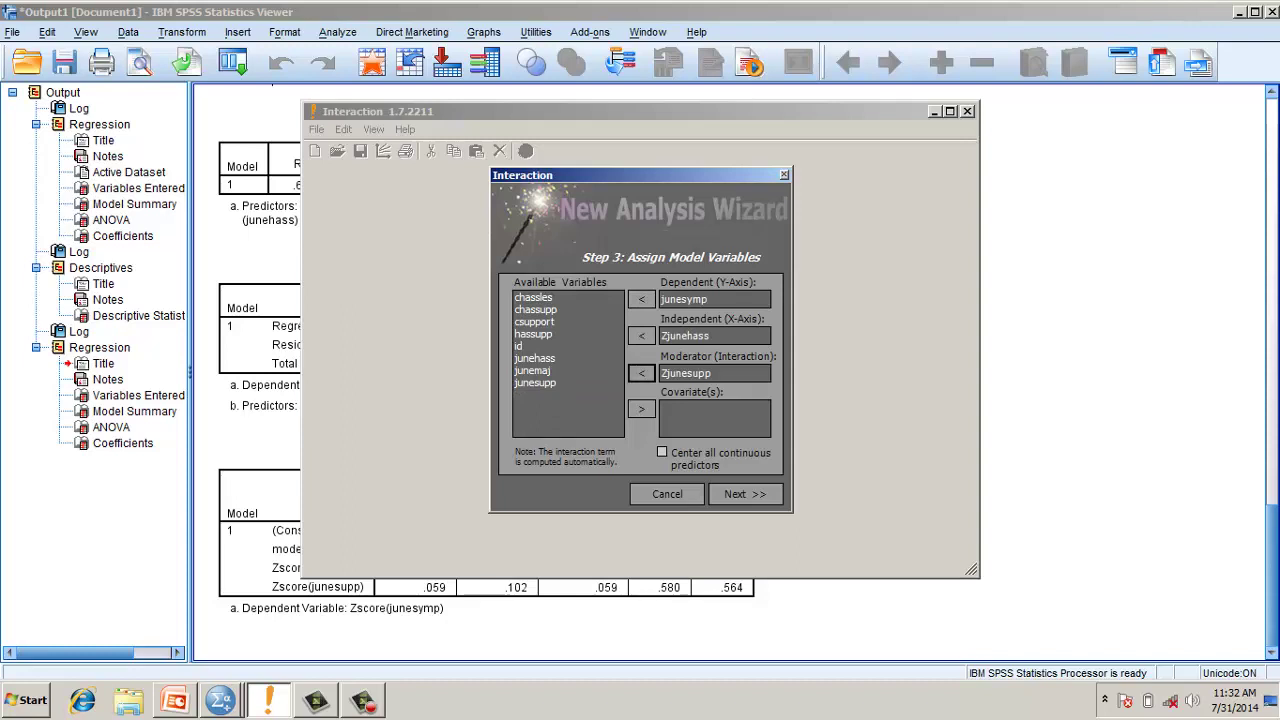
Keep +1 Standard Deviation, Mean and -1 Standard Deviation as the Zjunesupp interaction levels and draw the graph.
key("Return")
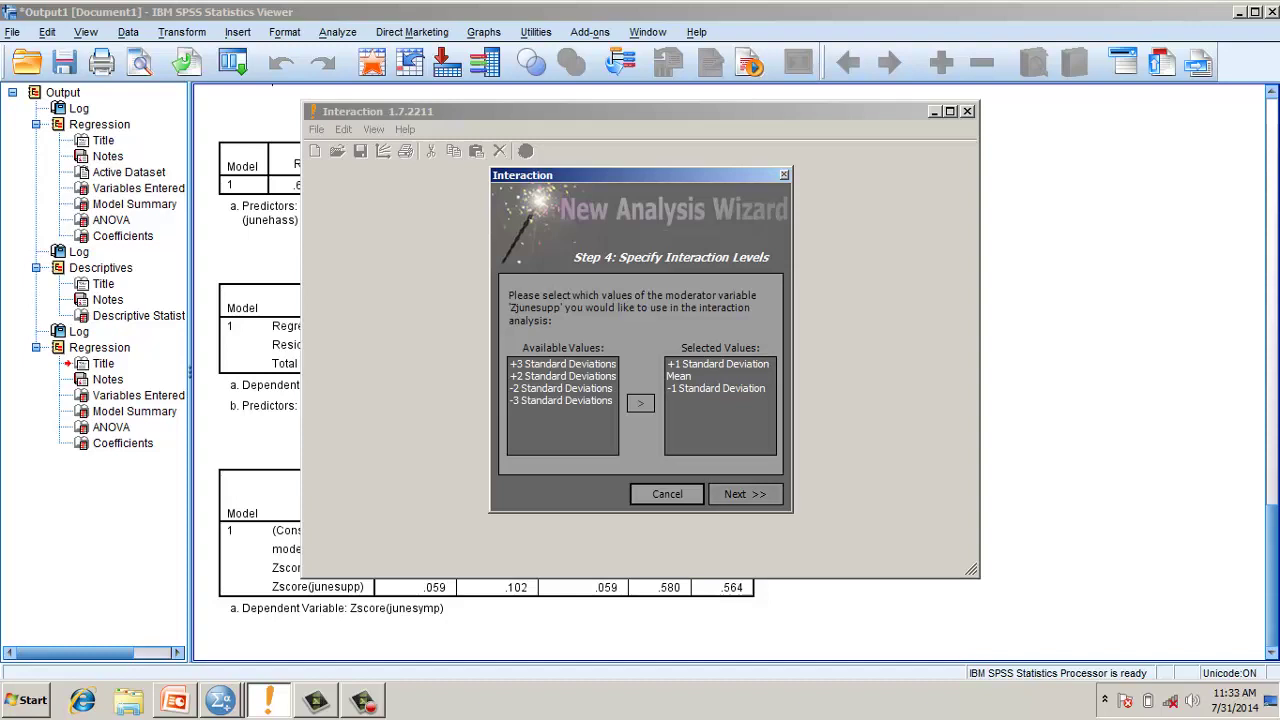
left_click(744, 494)
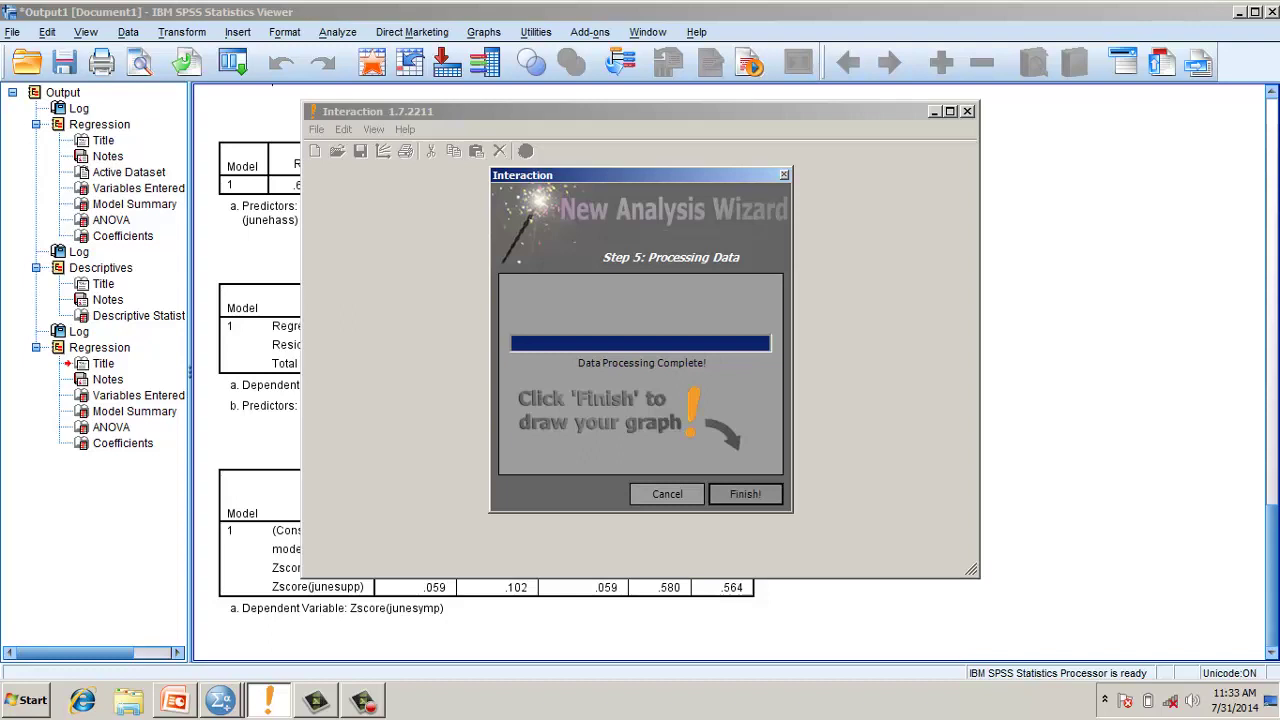
key("Return")
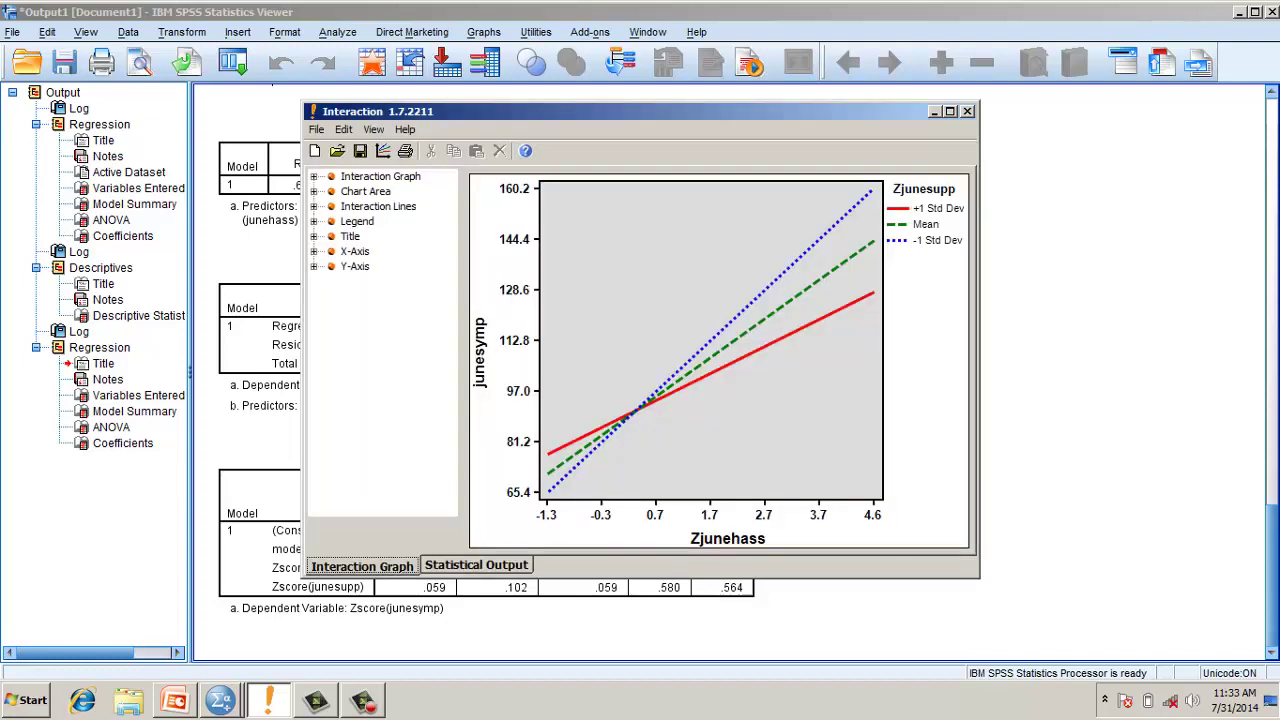